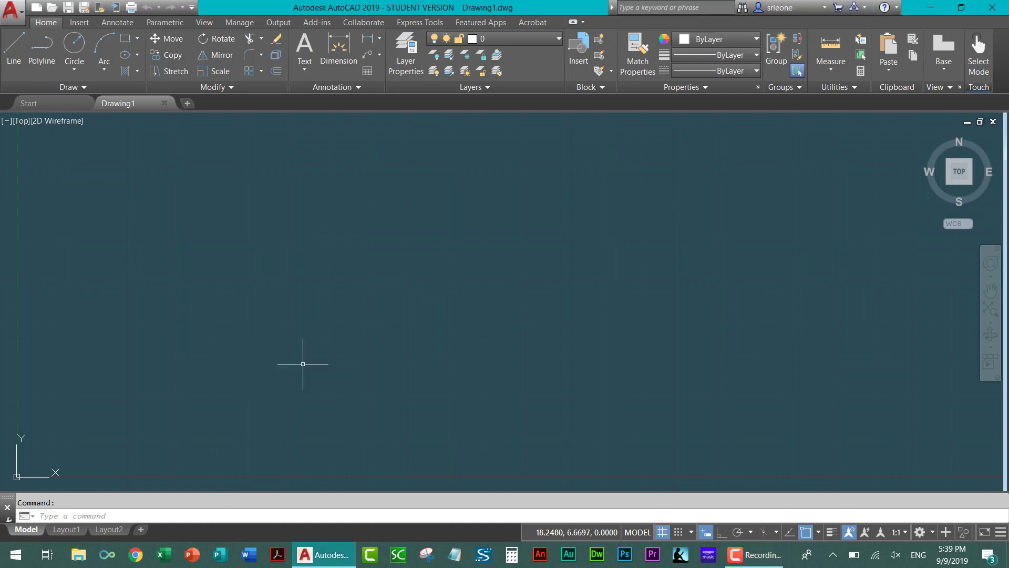
Draw a single slanted line rising to the right across the middle of the drawing area
{"action": "type", "text": "l"}
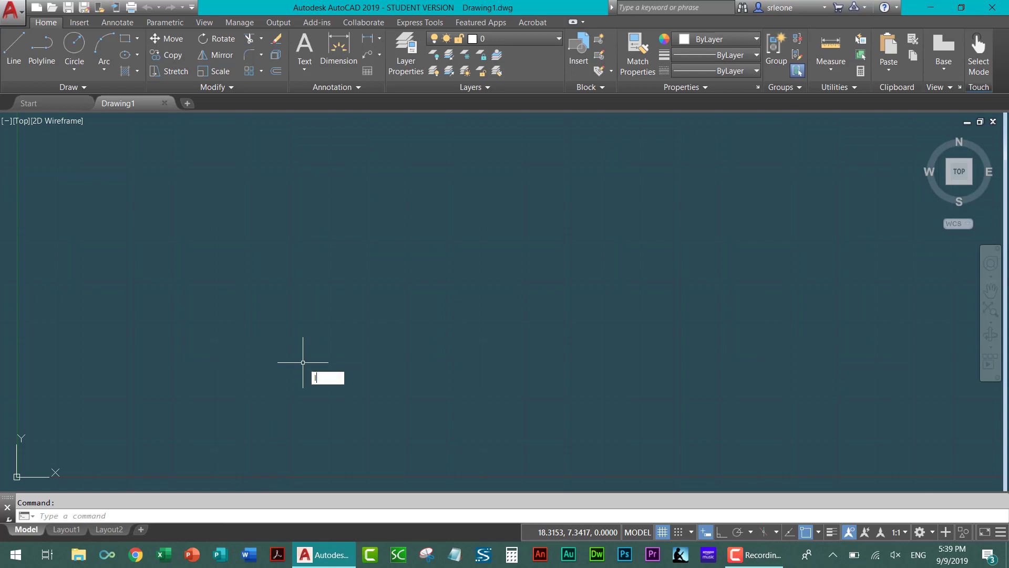
{"action": "key", "text": "Return"}
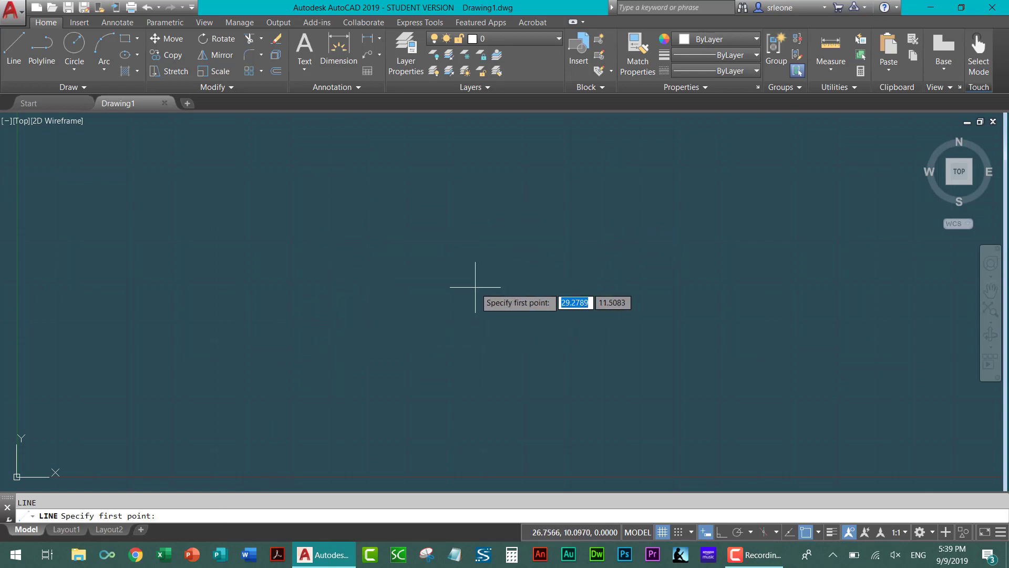
{"action": "left_click", "coordinate": [373, 318]}
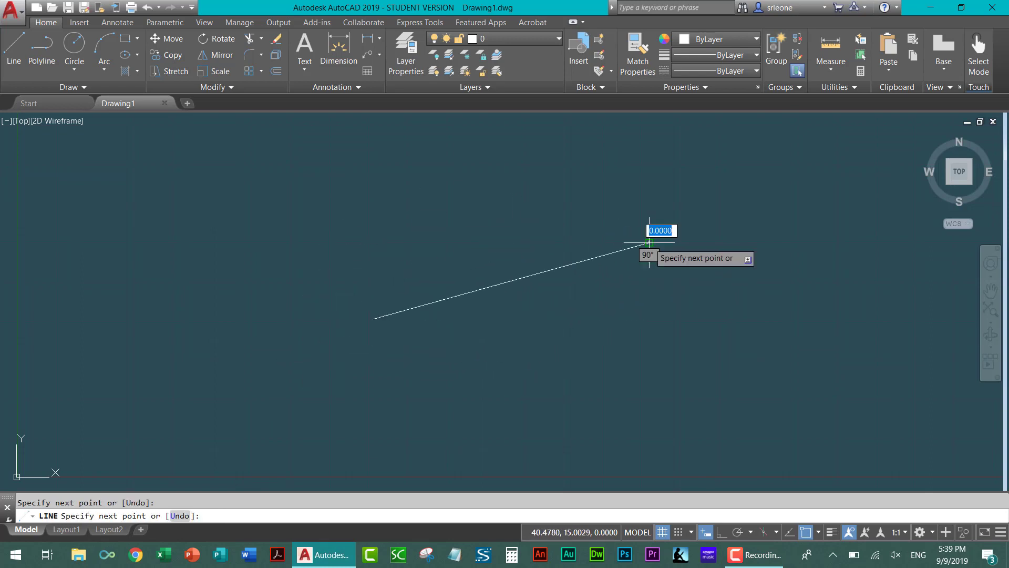
{"action": "key", "text": "Return"}
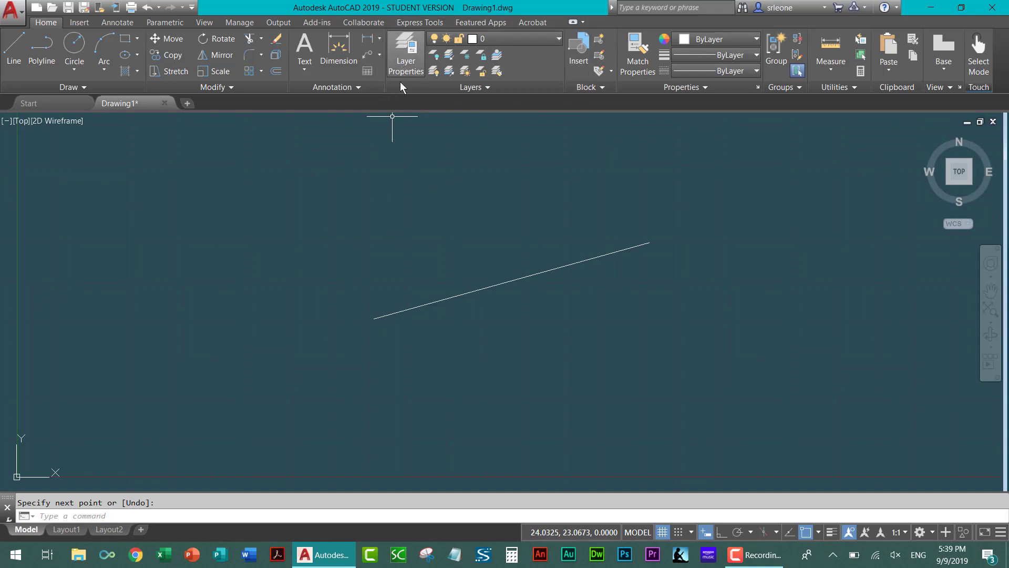
Open the Layer Properties Manager
{"action": "left_click", "coordinate": [484, 87]}
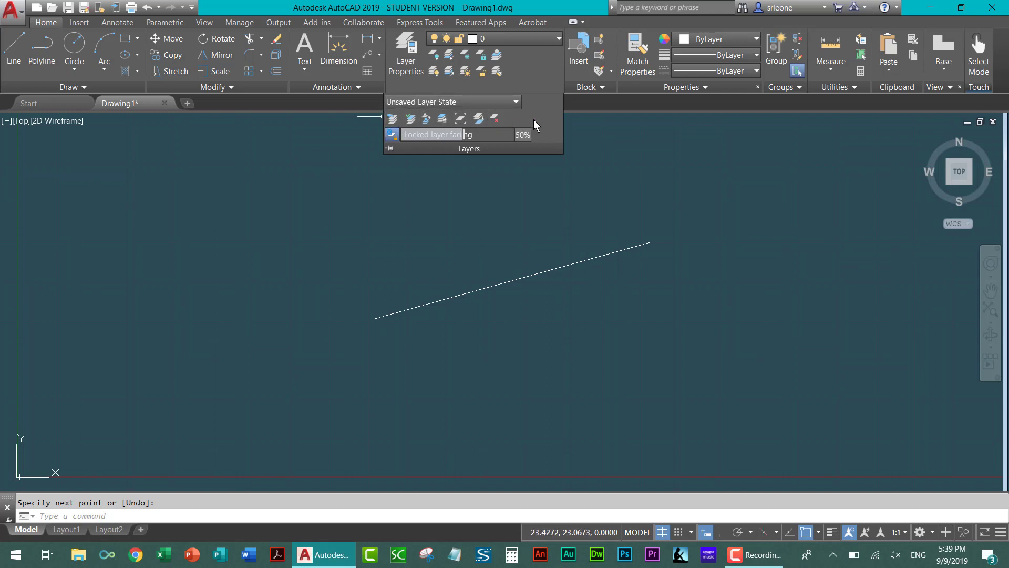
{"action": "left_click", "coordinate": [415, 53]}
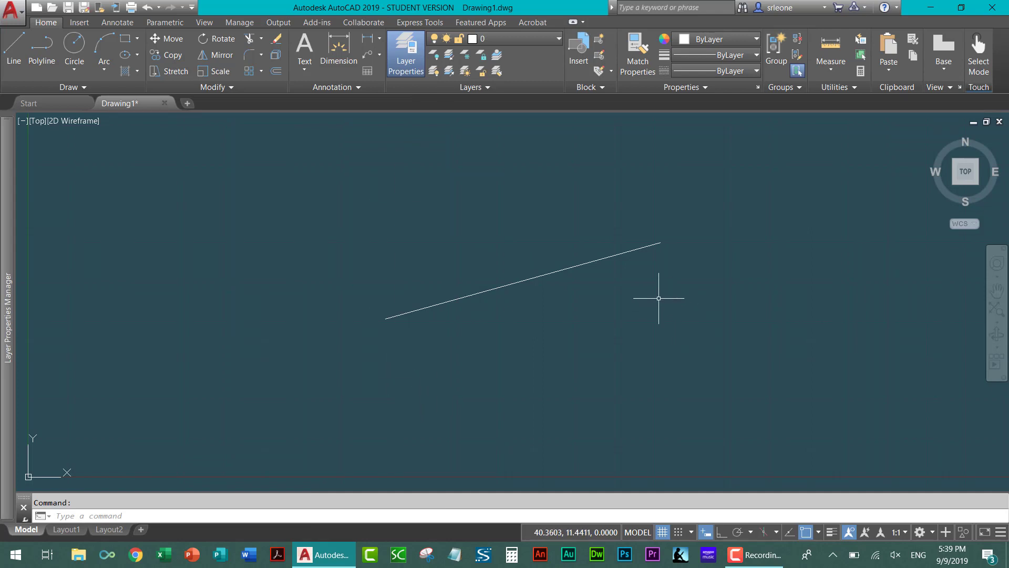
Pin the layer palette open, float it and dock it again, returning it to its collapsed auto-hide state
{"action": "mouse_move", "coordinate": [5, 210]}
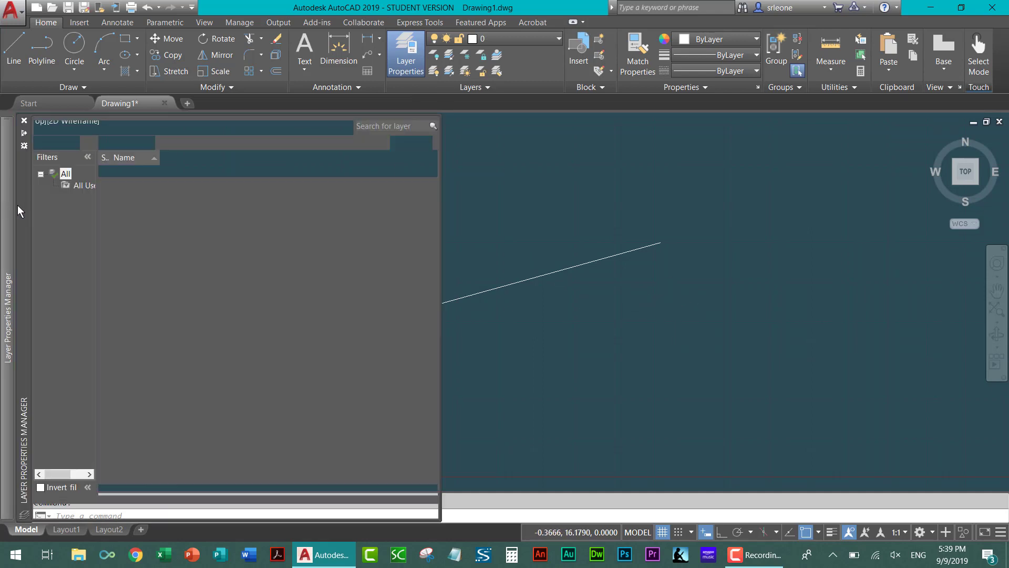
{"action": "left_click", "coordinate": [24, 134]}
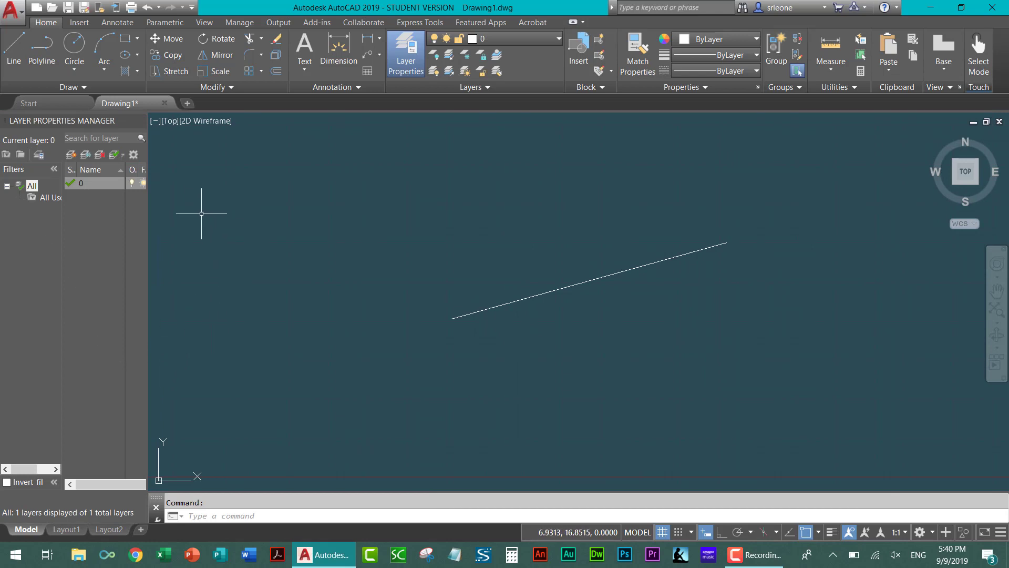
{"action": "mouse_move", "coordinate": [53, 125]}
{"action": "left_mouse_down"}
{"action": "mouse_move", "coordinate": [231, 128]}
{"action": "mouse_move", "coordinate": [214, 184]}
{"action": "left_mouse_up"}
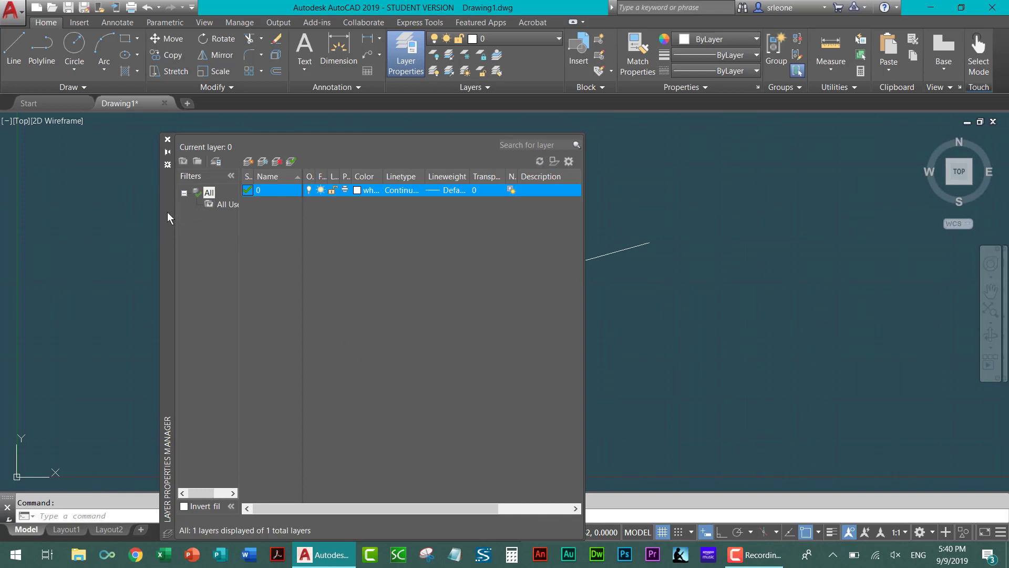
{"action": "mouse_move", "coordinate": [166, 221]}
{"action": "left_mouse_down"}
{"action": "mouse_move", "coordinate": [109, 185]}
{"action": "mouse_move", "coordinate": [17, 194]}
{"action": "left_mouse_up"}
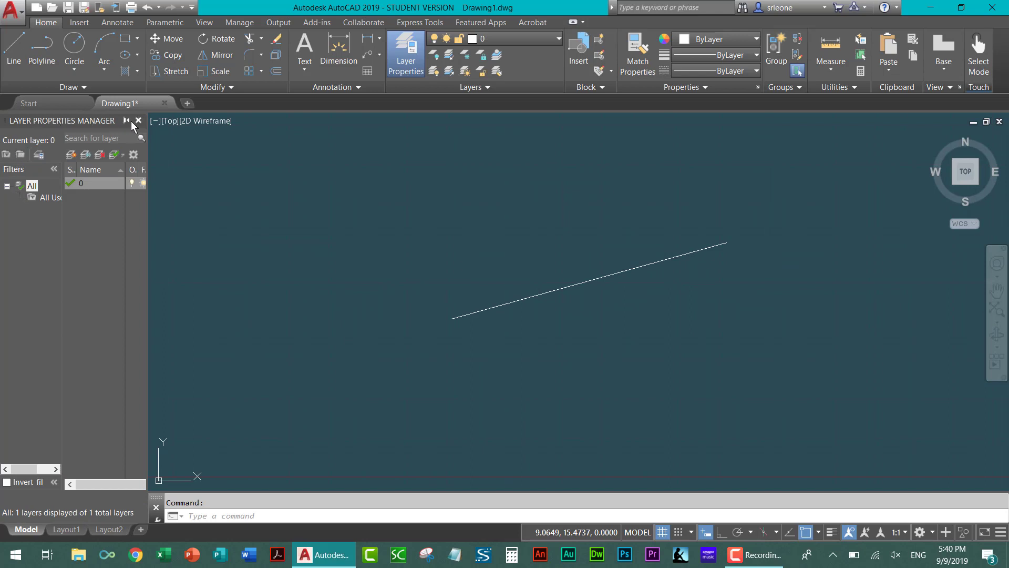
{"action": "left_click", "coordinate": [126, 122]}
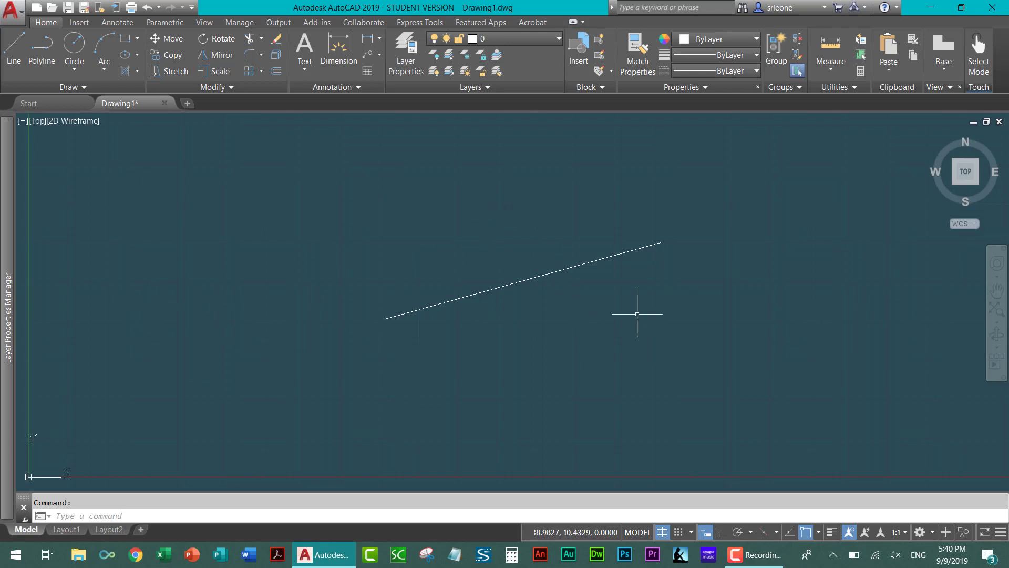
Widen the Layer Properties Manager and its columns from On to New VP Freeze until their full headings fit
{"action": "mouse_move", "coordinate": [8, 232]}
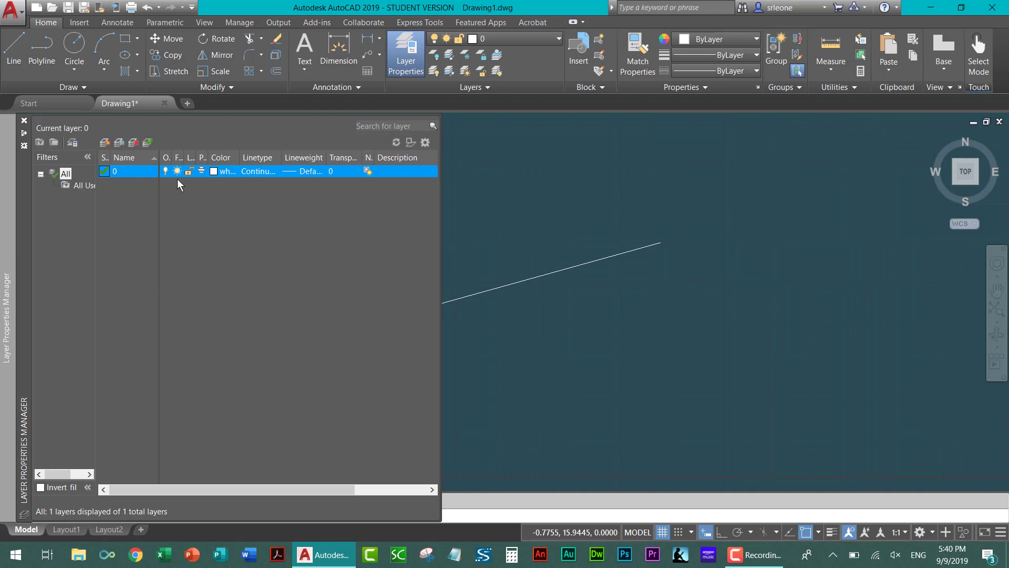
{"action": "left_click_drag", "start_coordinate": [172, 157], "coordinate": [189, 157]}
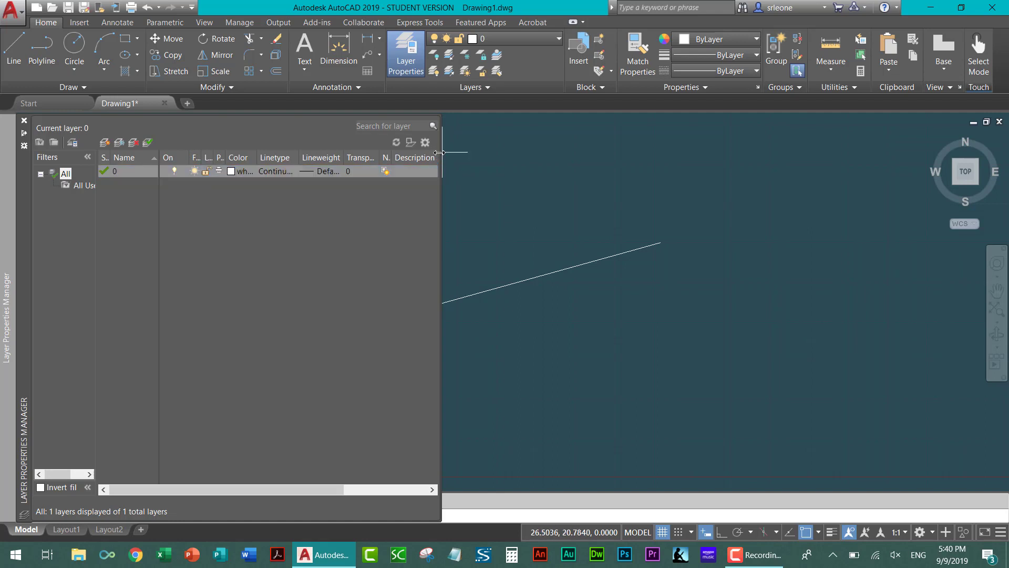
{"action": "left_click_drag", "start_coordinate": [439, 156], "coordinate": [751, 156]}
{"action": "left_click_drag", "start_coordinate": [202, 153], "coordinate": [325, 158]}
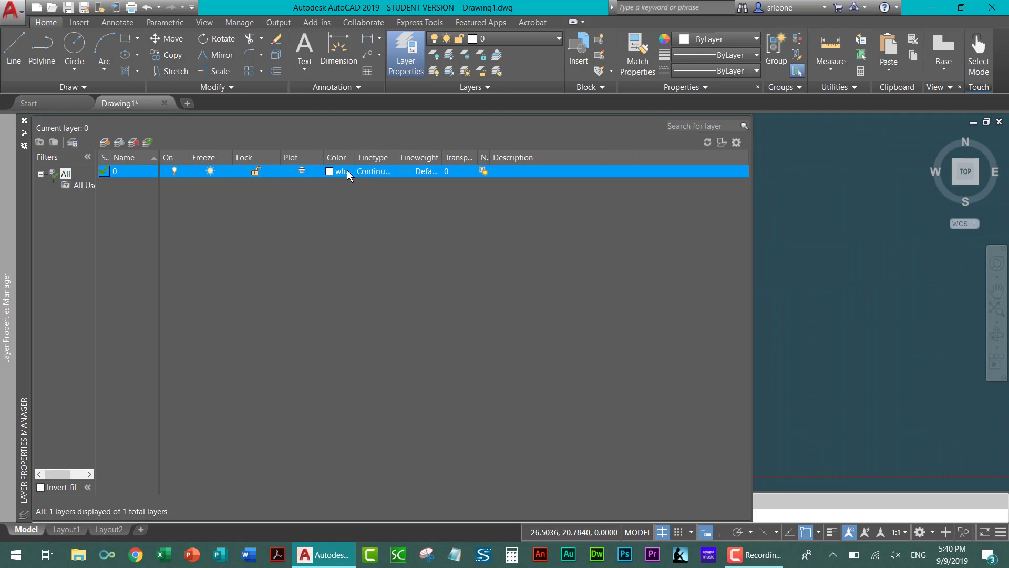
{"action": "left_click_drag", "start_coordinate": [356, 157], "coordinate": [637, 157]}
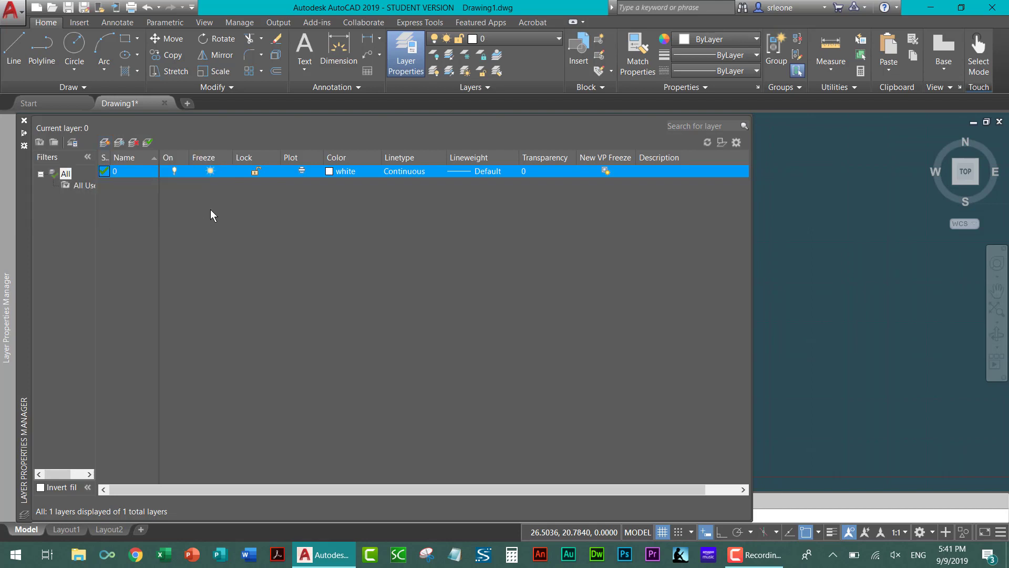
Create a new layer named "new 1"
{"action": "key", "text": "alt"}
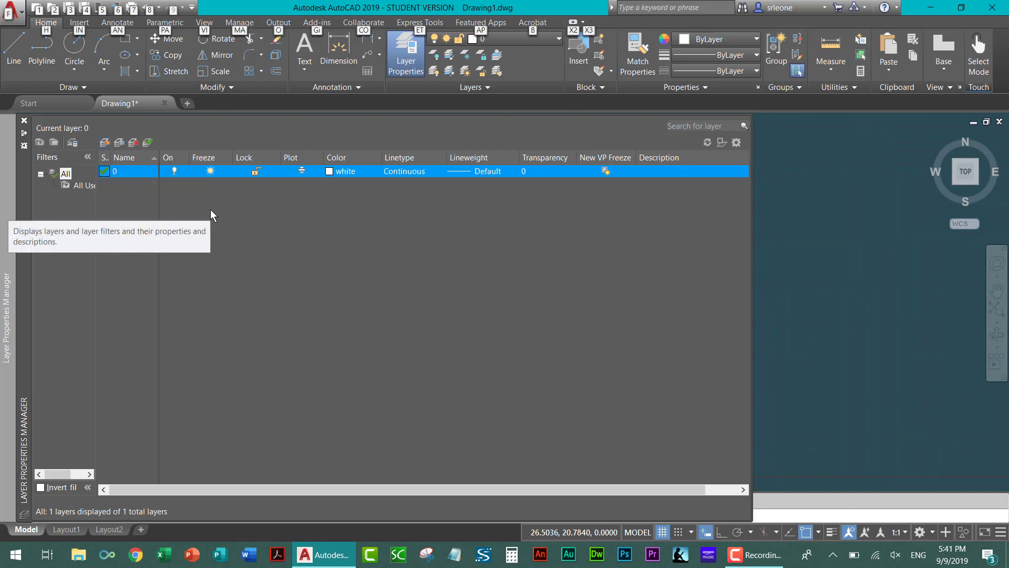
{"action": "key", "text": "alt+n"}
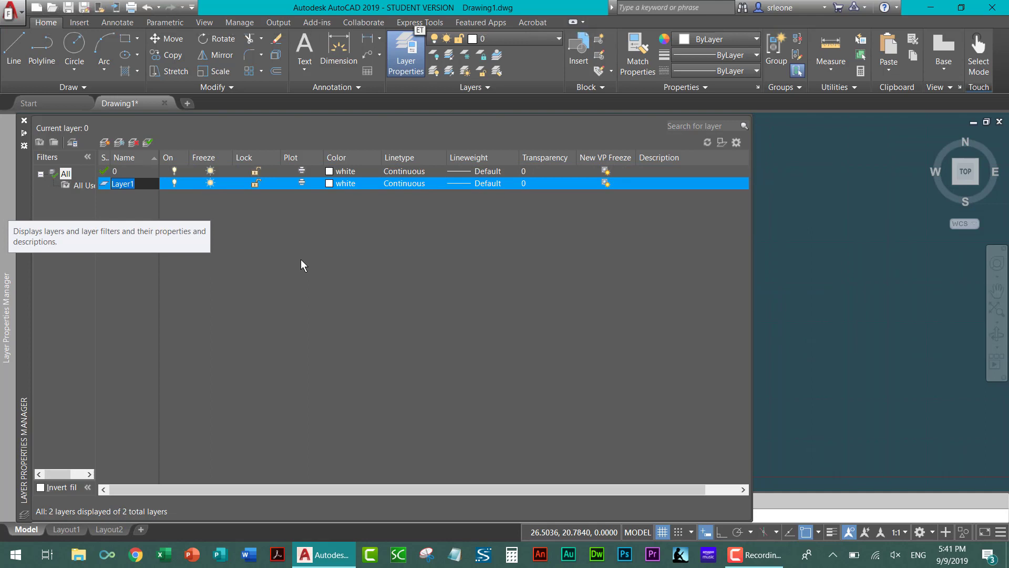
{"action": "left_click_drag", "start_coordinate": [145, 182], "coordinate": [84, 183]}
{"action": "type", "text": "new "}
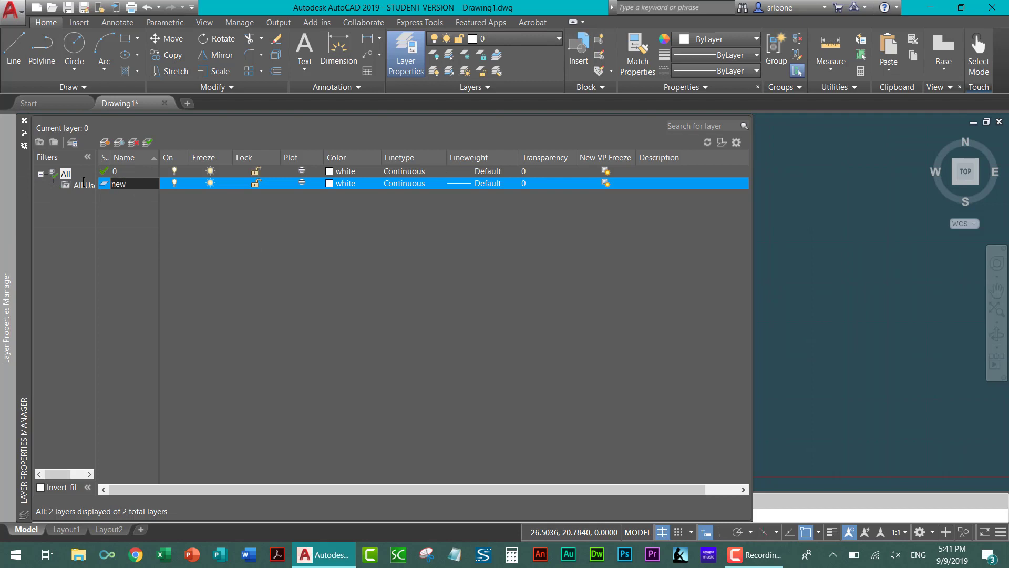
{"action": "type", "text": "1"}
{"action": "key", "text": "Return"}
Create two more layers named "new 2" and "new 3"
{"action": "left_click", "coordinate": [103, 146]}
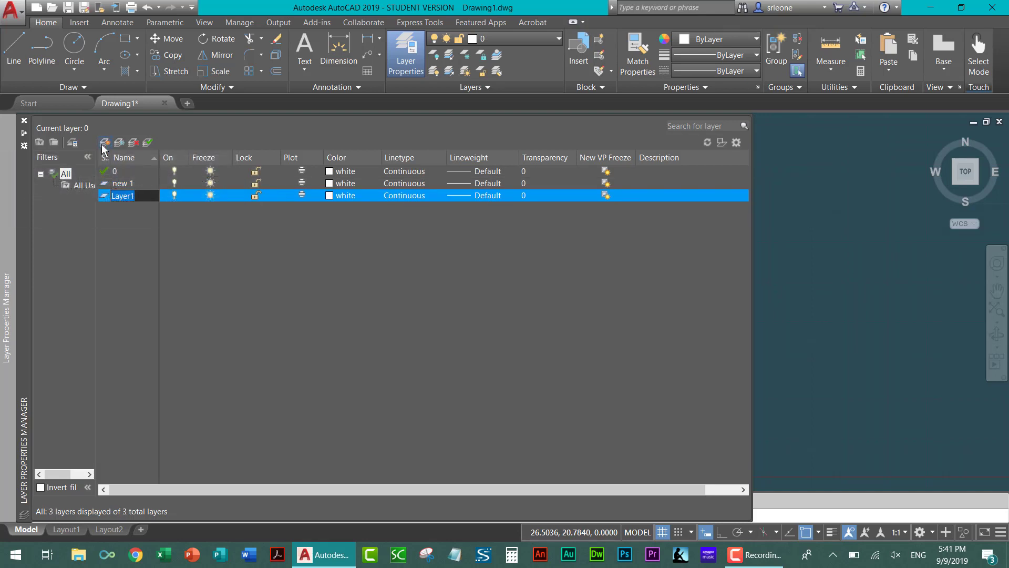
{"action": "type", "text": "new 2"}
{"action": "key", "text": "Return"}
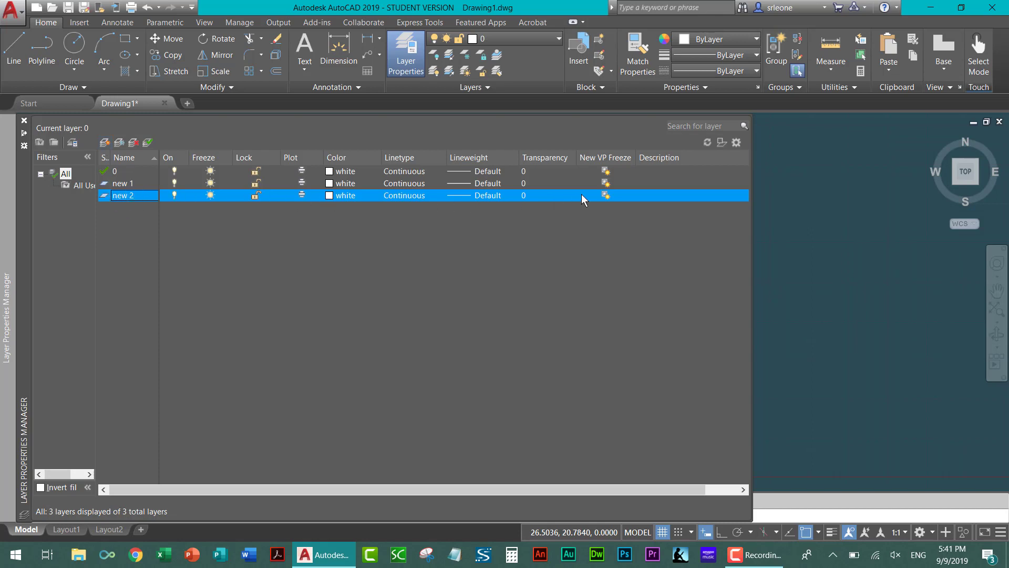
{"action": "left_click", "coordinate": [104, 198]}
{"action": "left_click", "coordinate": [135, 195]}
{"action": "key", "text": "alt+n"}
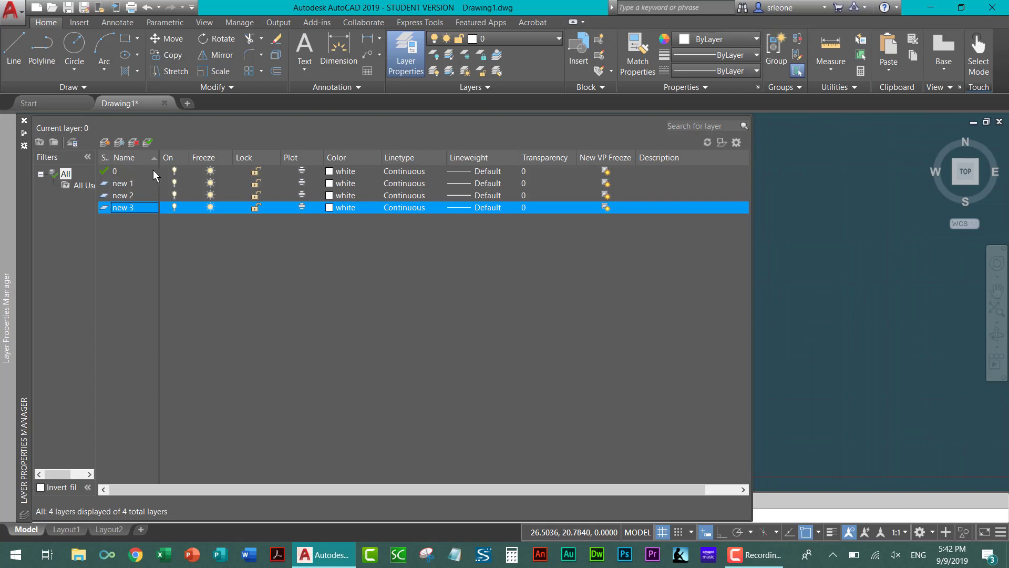
Lock layer 0, disable its plotting and turn it off even though it is the current layer
{"action": "left_click", "coordinate": [257, 171]}
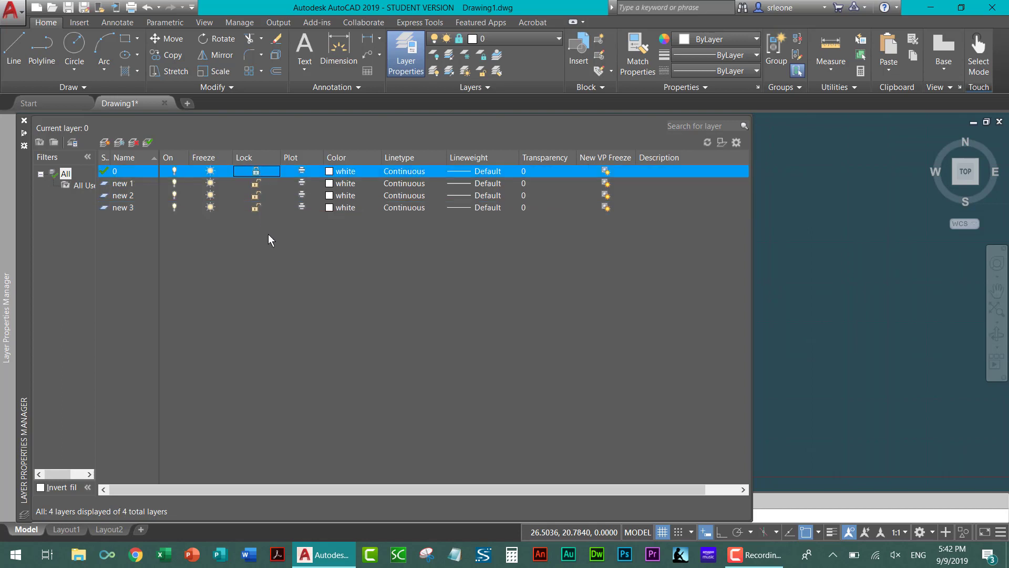
{"action": "left_click", "coordinate": [301, 172]}
{"action": "left_click", "coordinate": [174, 171]}
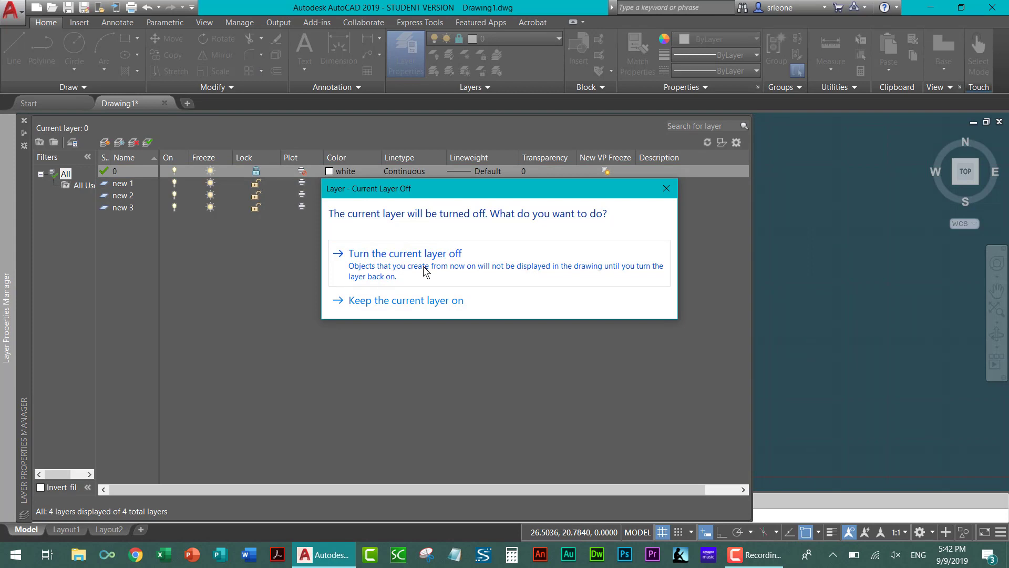
{"action": "left_click", "coordinate": [424, 268]}
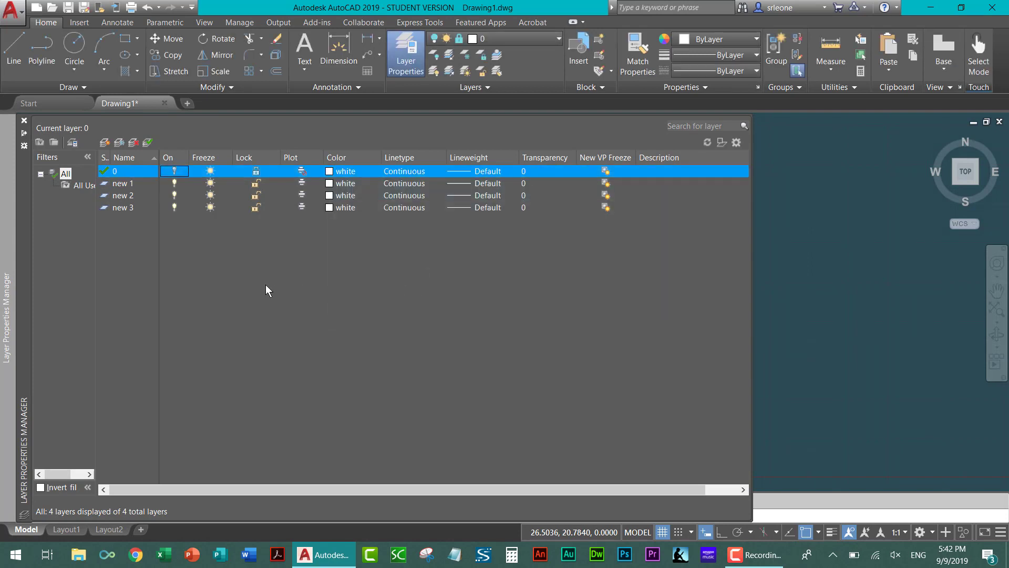
Set the color of layer "new 3" to red (index color 1)
{"action": "left_click", "coordinate": [330, 208]}
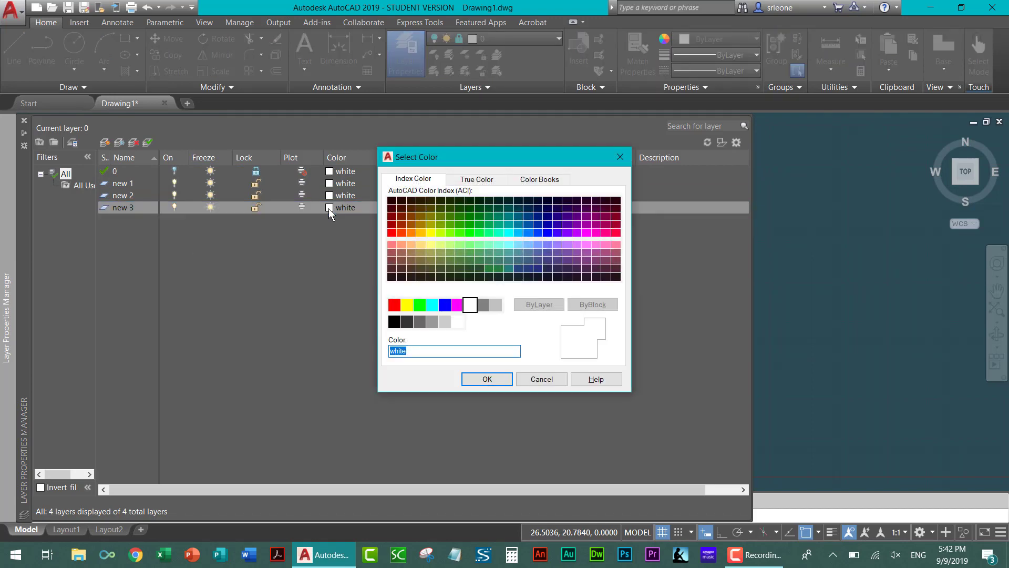
{"action": "left_click", "coordinate": [394, 304]}
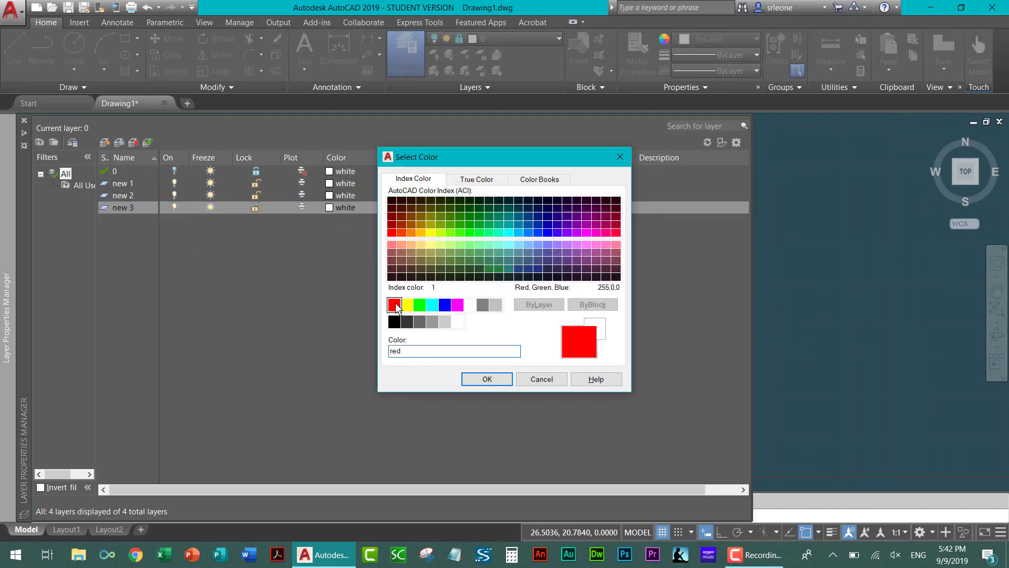
{"action": "left_click", "coordinate": [486, 378]}
Load the ACAD_ISO03W100 dash space linetype and assign it to layer "new 3"
{"action": "left_click", "coordinate": [416, 208]}
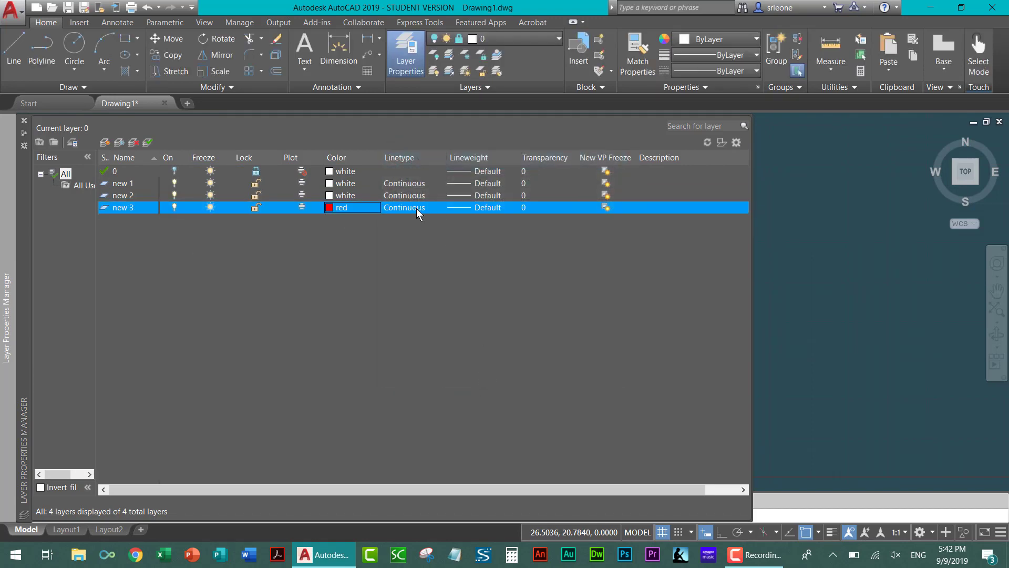
{"action": "left_click", "coordinate": [533, 346]}
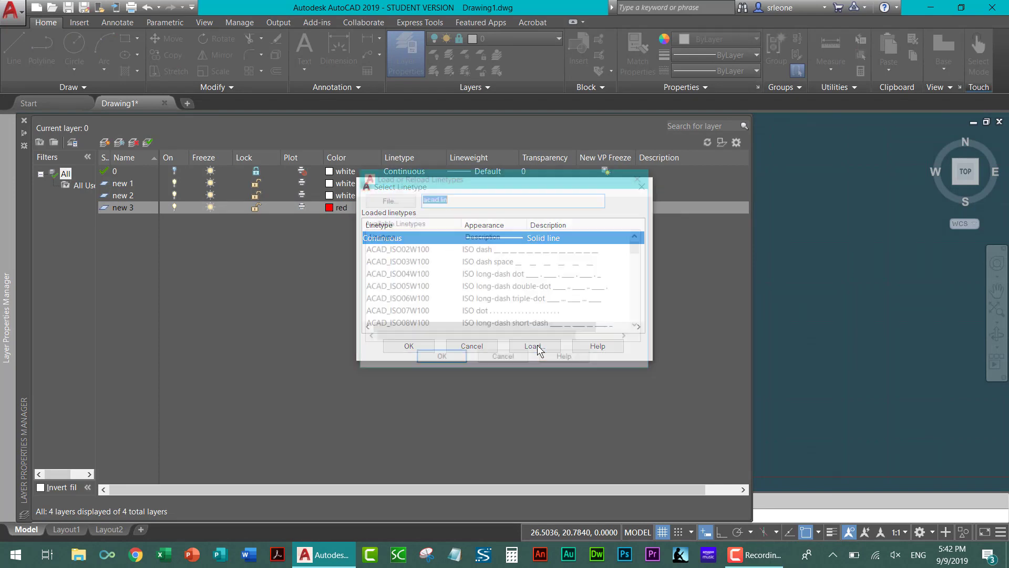
{"action": "left_click", "coordinate": [515, 262]}
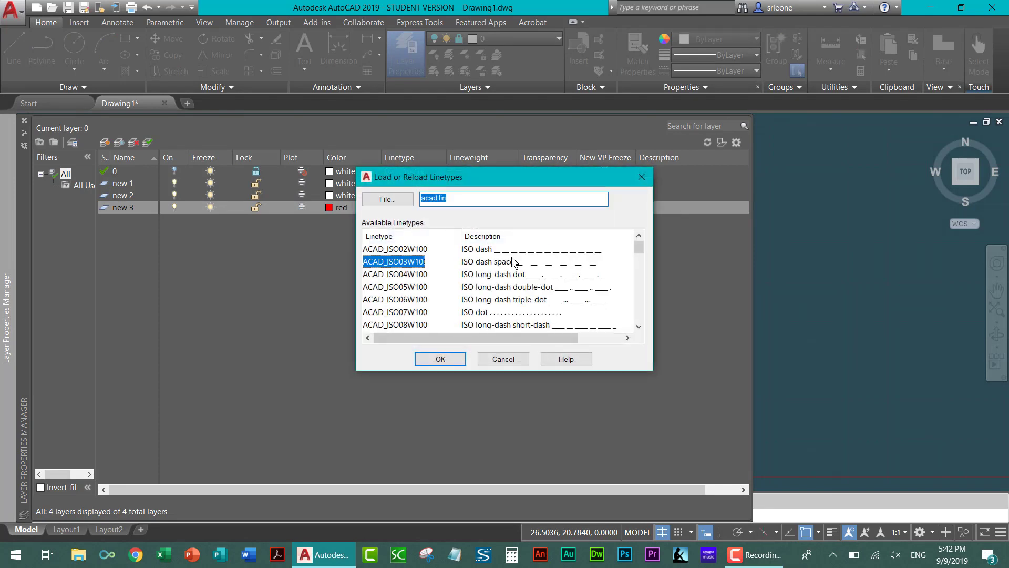
{"action": "left_click", "coordinate": [440, 359]}
{"action": "left_click", "coordinate": [403, 238]}
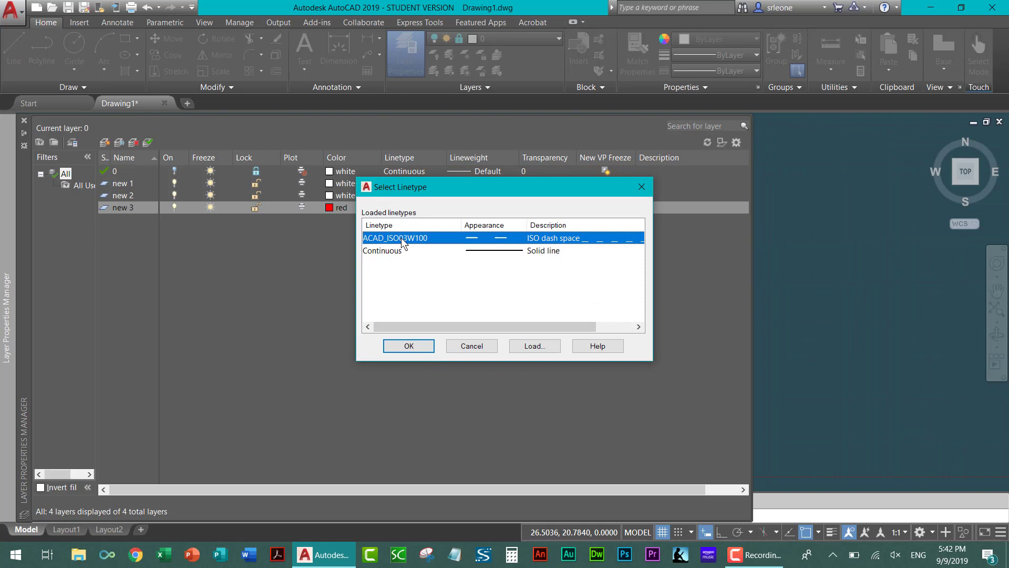
{"action": "left_click", "coordinate": [405, 345]}
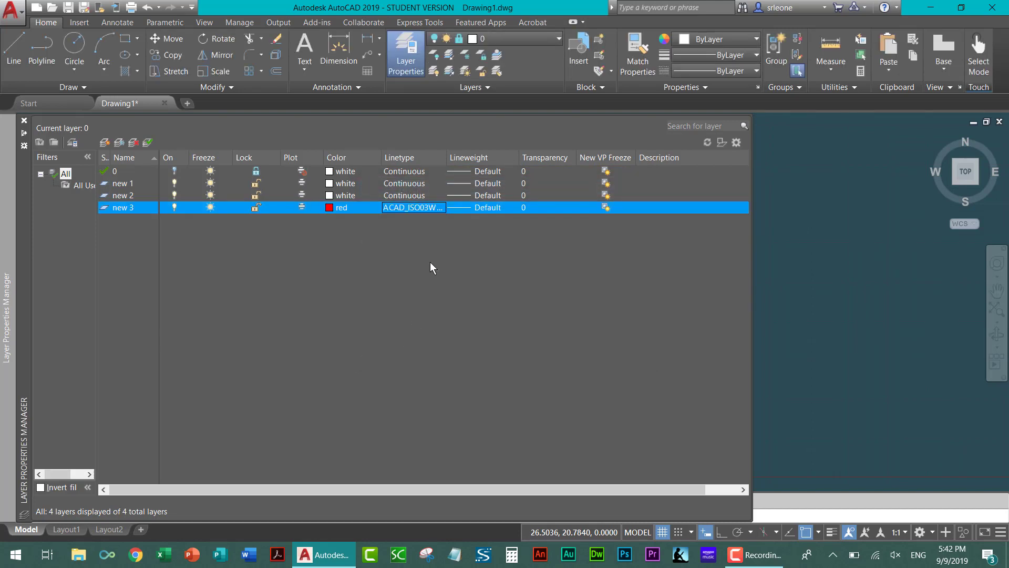
Set the lineweight of layer "new 3" to 0.50 mm
{"action": "left_click", "coordinate": [463, 208]}
{"action": "left_click", "coordinate": [582, 278]}
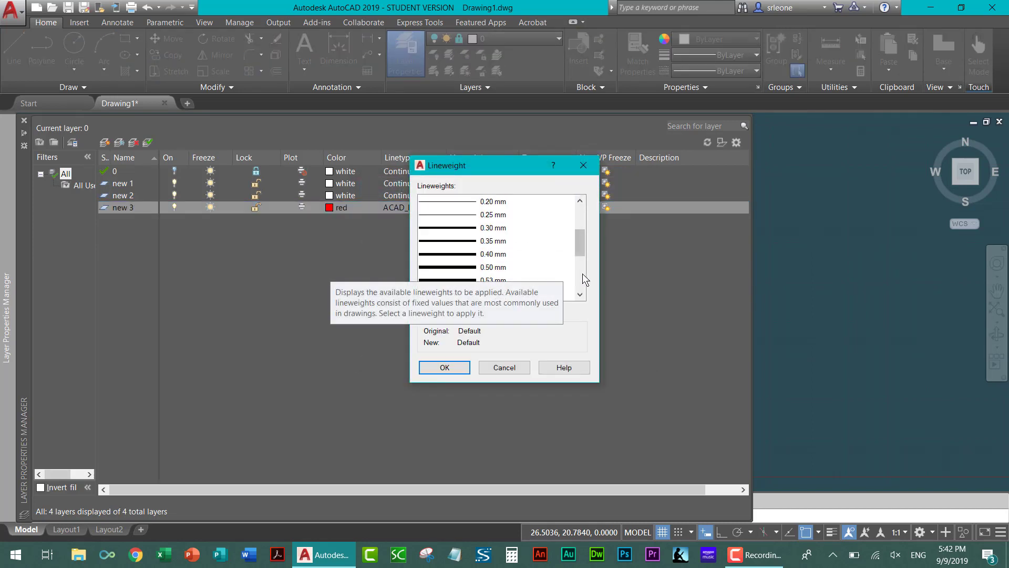
{"action": "left_click", "coordinate": [491, 268]}
{"action": "left_click", "coordinate": [444, 368]}
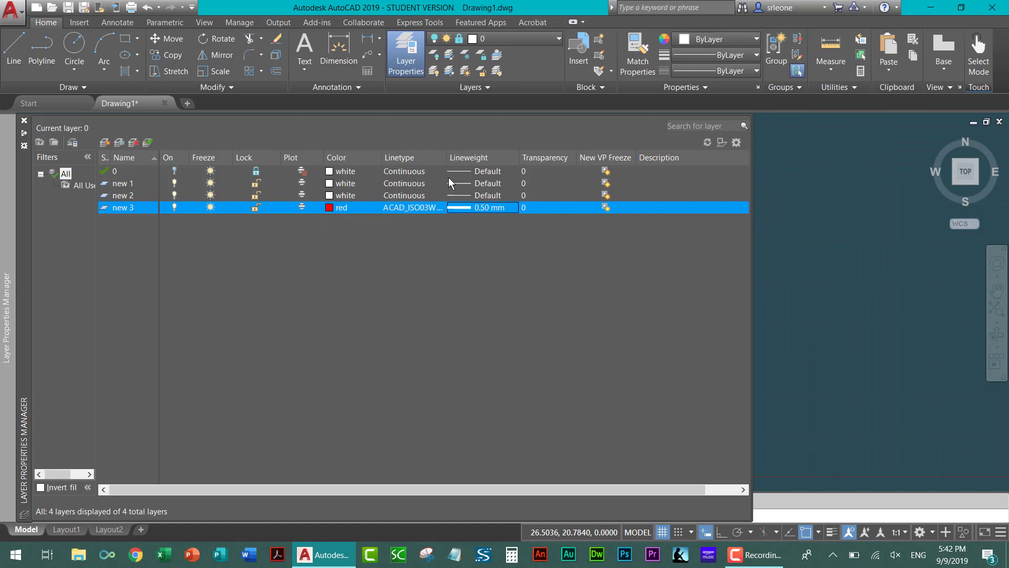
Create a new layer based on layer "new 3" and name it "new 3 clone"
{"action": "left_click", "coordinate": [128, 207]}
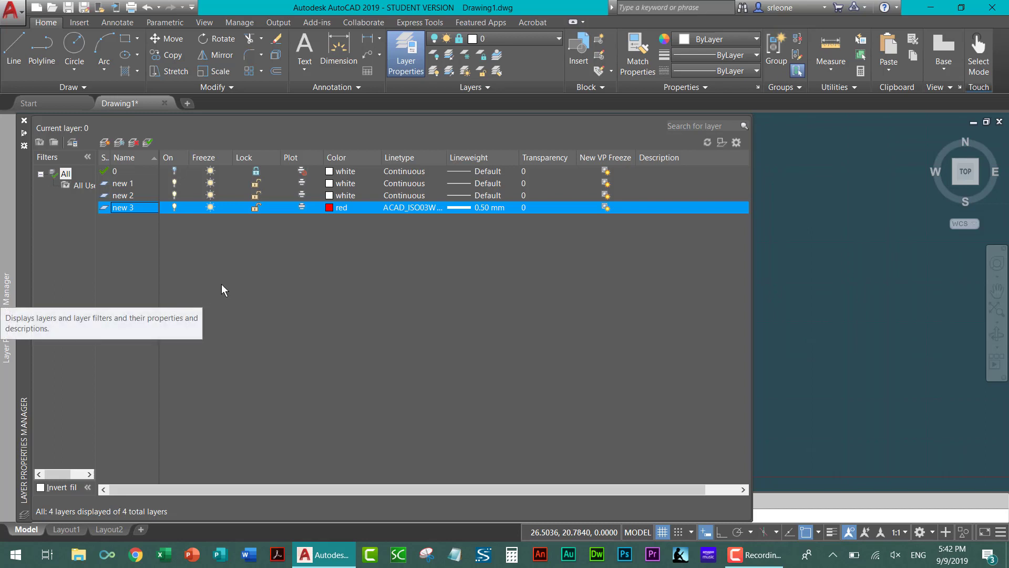
{"action": "key", "text": "alt+n"}
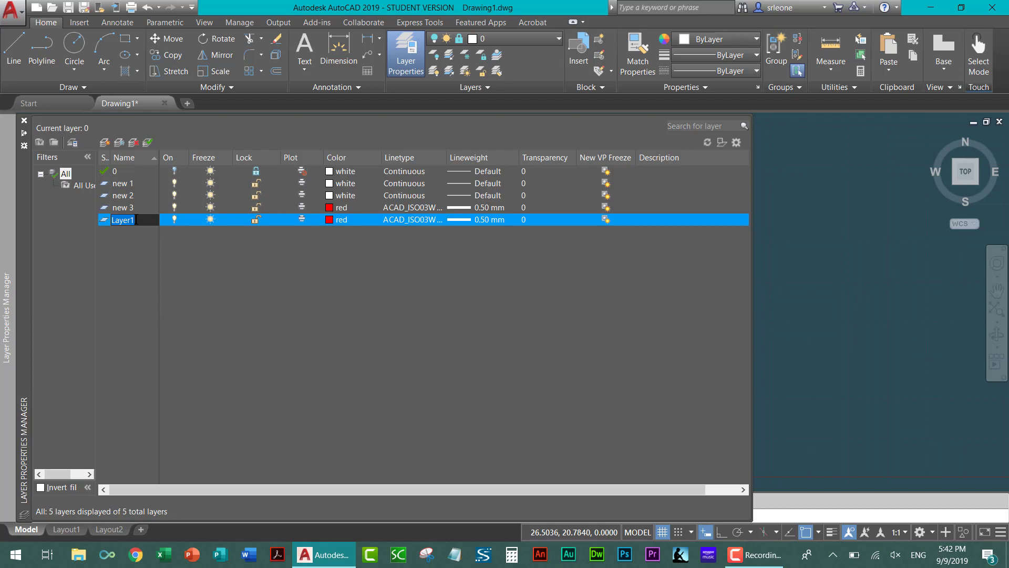
{"action": "type", "text": "new 3 clone"}
{"action": "key", "text": "Return"}
{"action": "left_click_drag", "start_coordinate": [446, 155], "coordinate": [468, 216]}
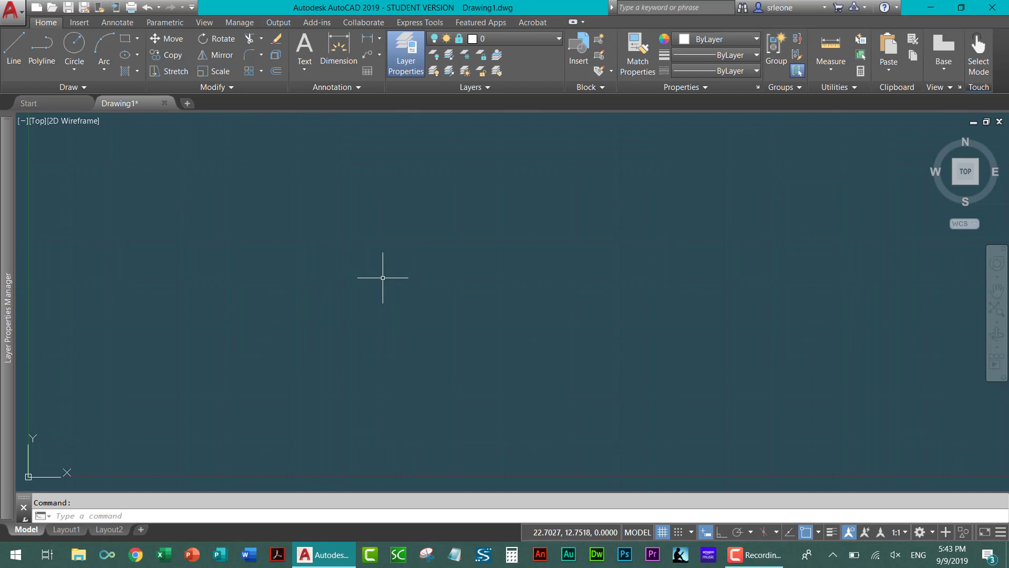
Show the Properties palette, dock it beside the drawing area and collapse it below the Layer Properties Manager
{"action": "key", "text": "ctrl+1"}
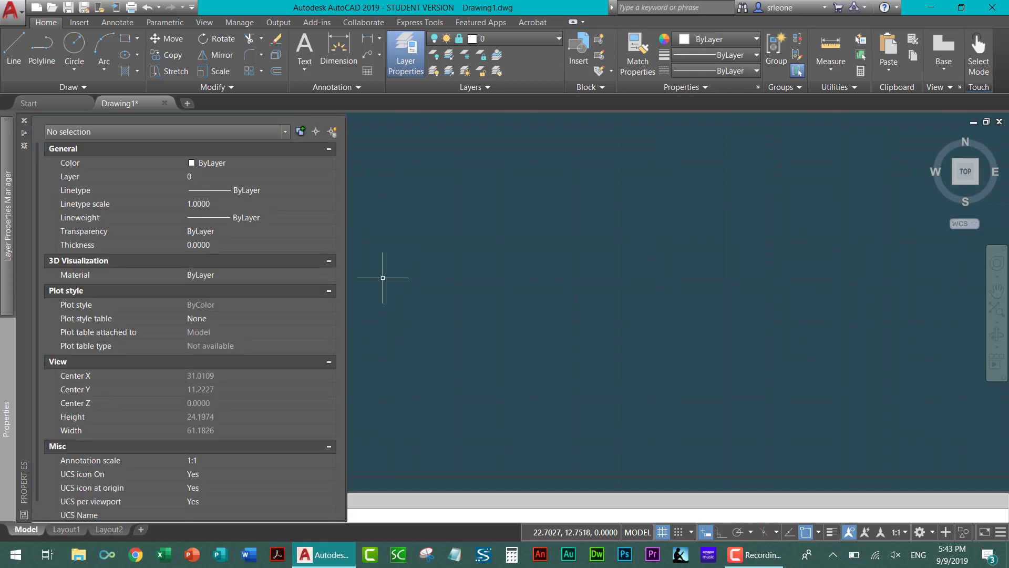
{"action": "left_click_drag", "start_coordinate": [28, 256], "coordinate": [289, 266]}
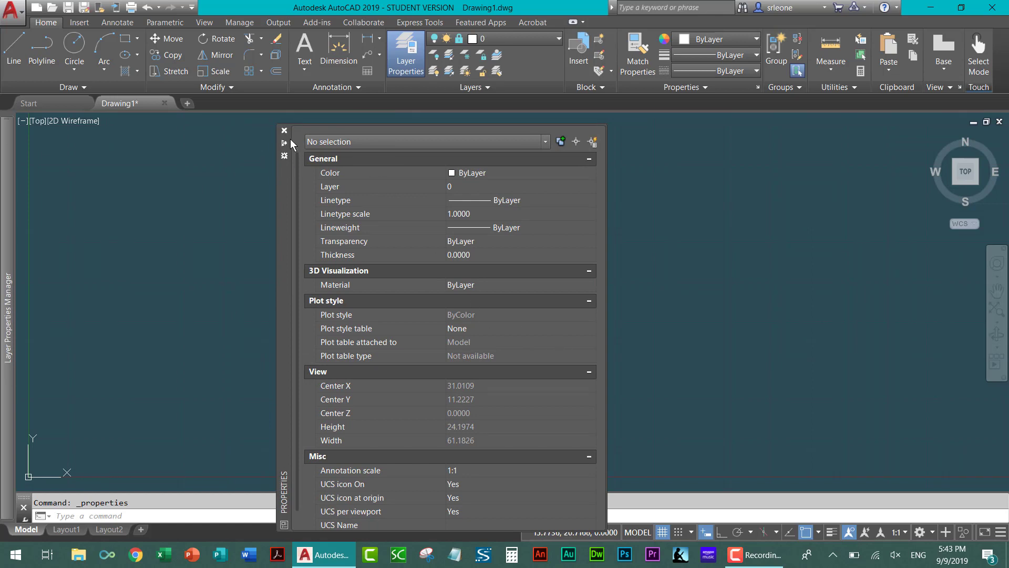
{"action": "mouse_move", "coordinate": [288, 199]}
{"action": "left_mouse_down"}
{"action": "mouse_move", "coordinate": [192, 219]}
{"action": "mouse_move", "coordinate": [61, 204]}
{"action": "mouse_move", "coordinate": [30, 188]}
{"action": "left_mouse_up"}
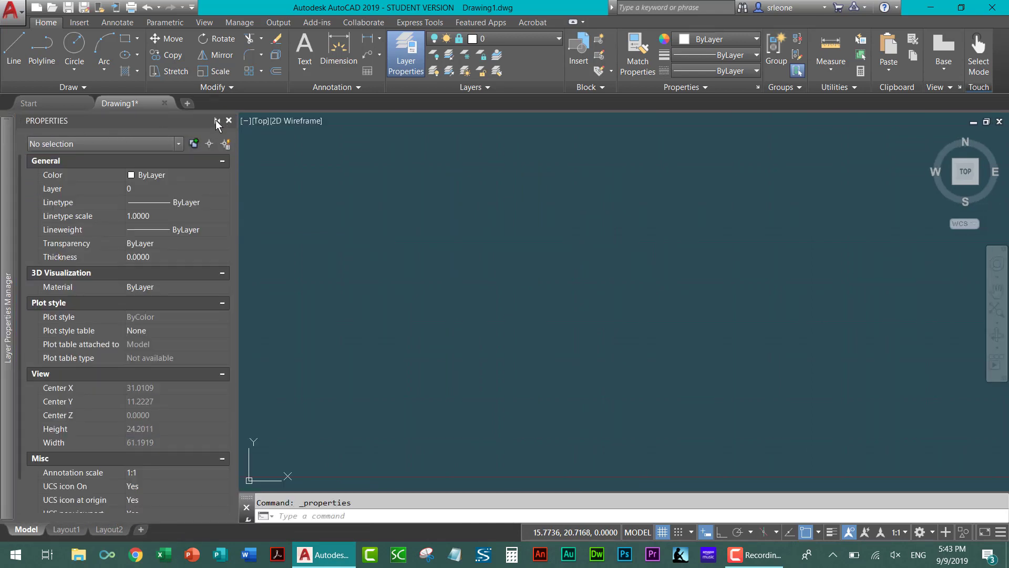
{"action": "left_click", "coordinate": [216, 119]}
{"action": "mouse_move", "coordinate": [3, 424]}
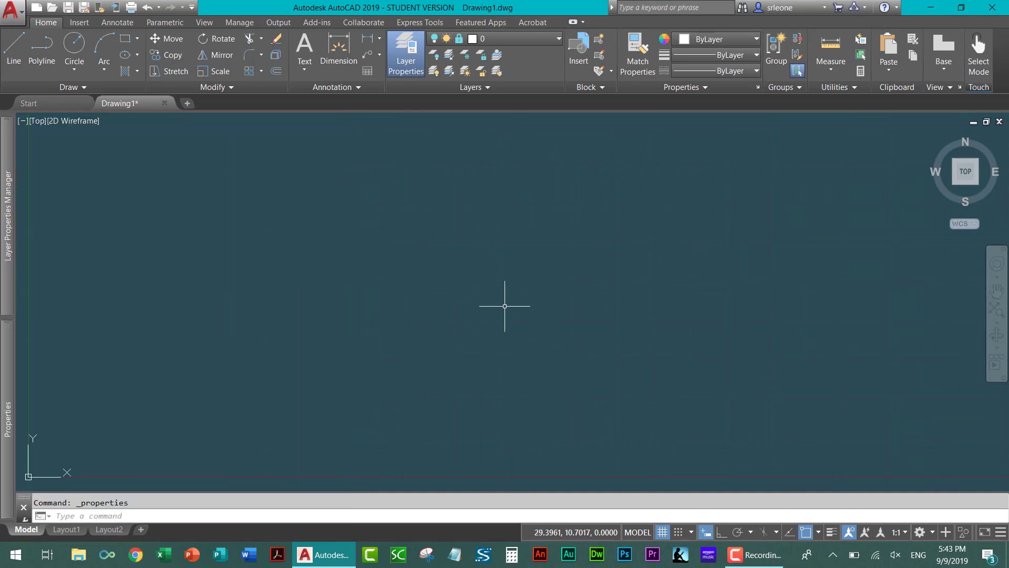
{"action": "mouse_move", "coordinate": [14, 358]}
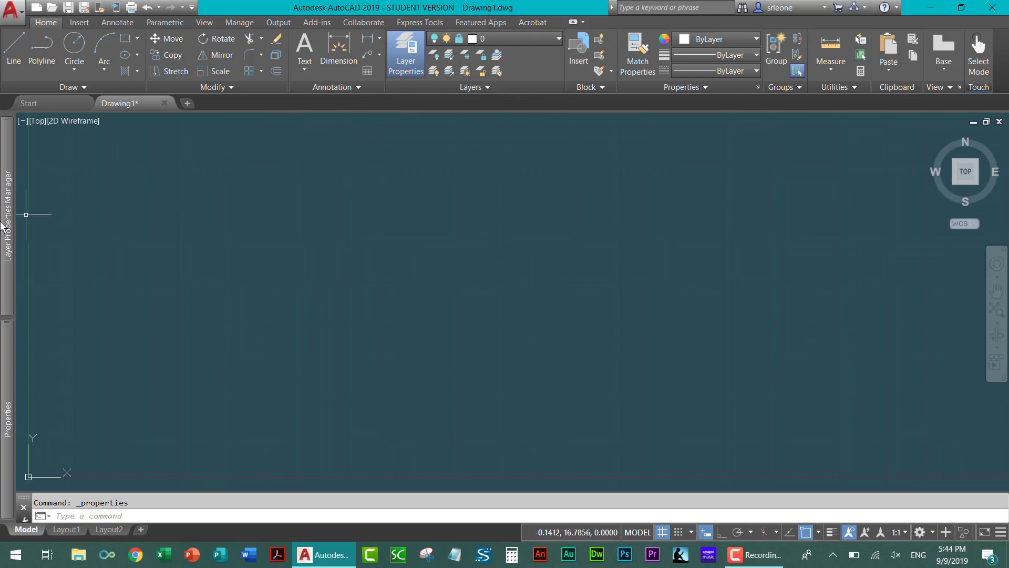
{"action": "mouse_move", "coordinate": [7, 230]}
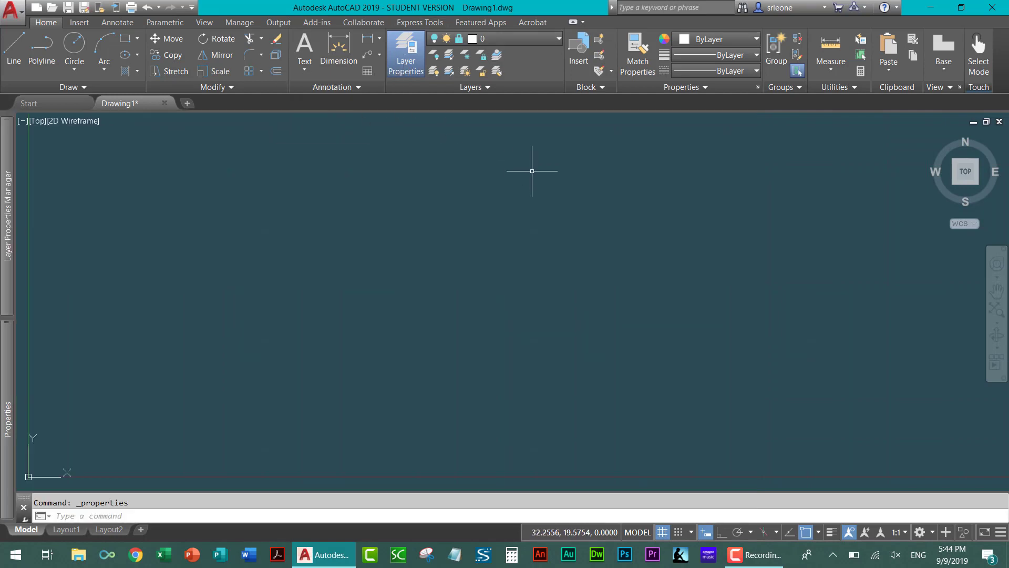
Make layer "new 2" current and draw a closed, irregular seven-sided outline with the Line command across the drawing area
{"action": "left_click", "coordinate": [553, 41]}
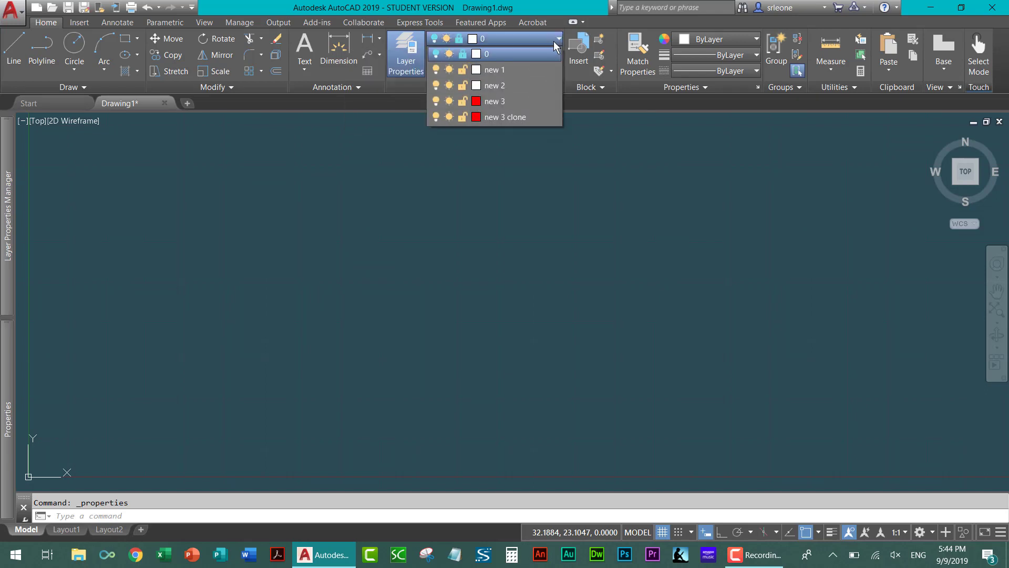
{"action": "left_click", "coordinate": [515, 87]}
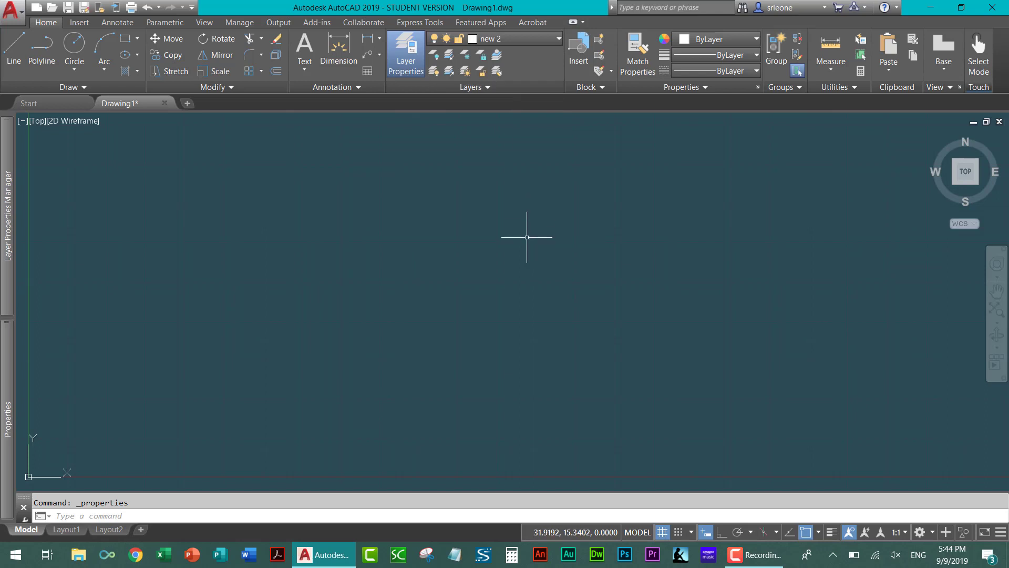
{"action": "type", "text": "l"}
{"action": "key", "text": "Return"}
{"action": "left_click", "coordinate": [247, 216]}
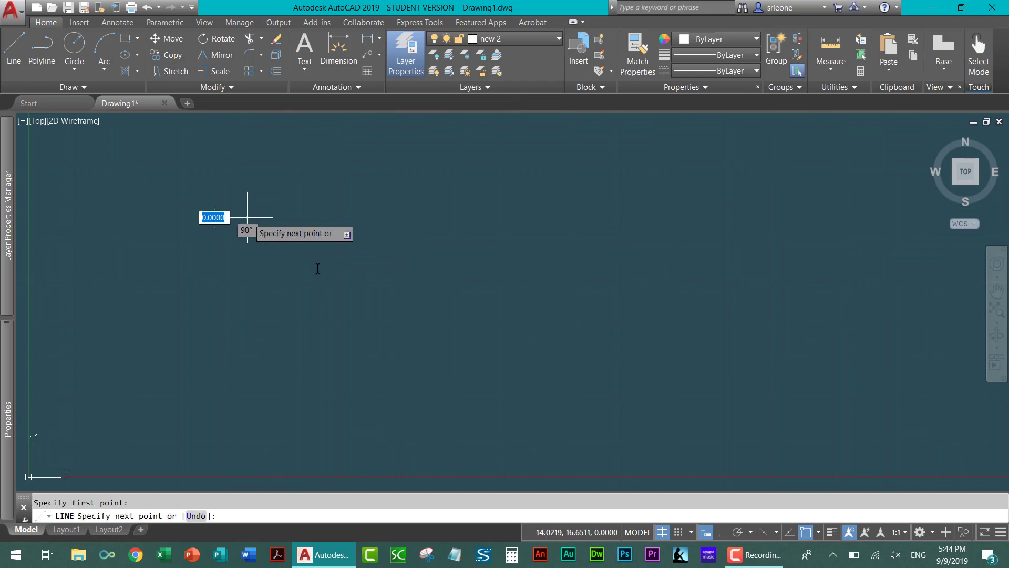
{"action": "left_click", "coordinate": [415, 383]}
{"action": "left_click", "coordinate": [573, 250]}
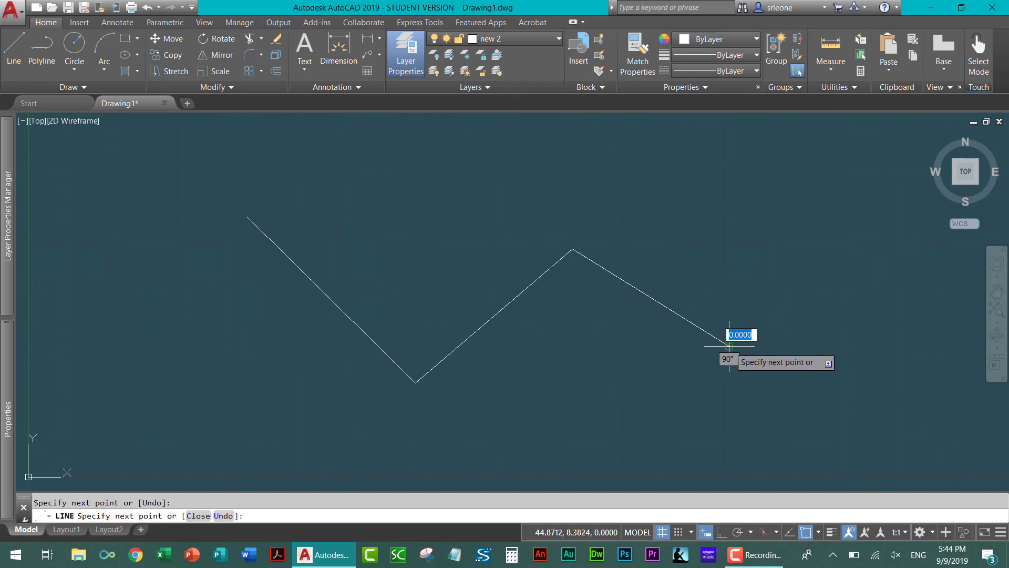
{"action": "left_click", "coordinate": [730, 345]}
{"action": "left_click", "coordinate": [822, 170]}
{"action": "left_click", "coordinate": [442, 161]}
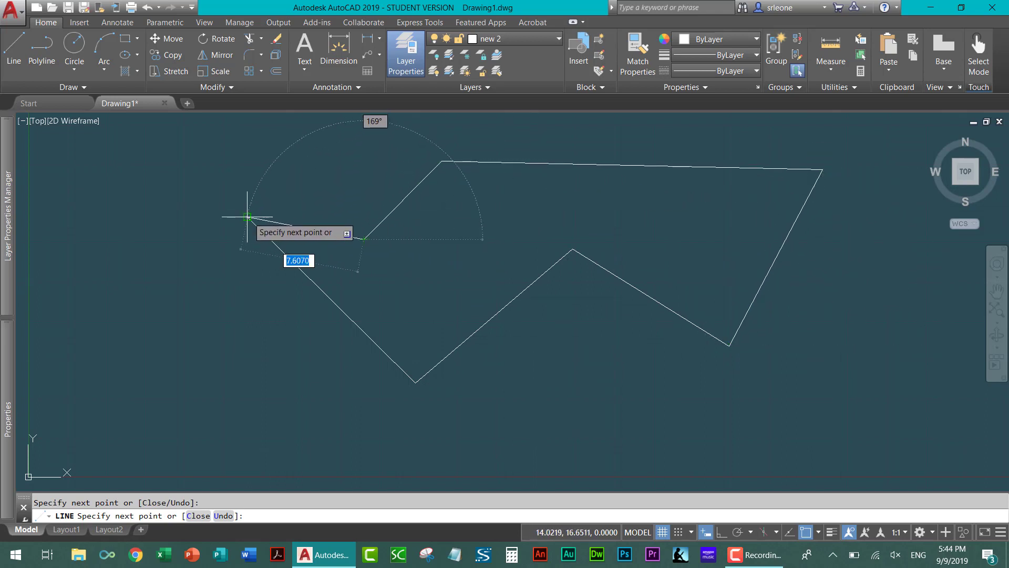
{"action": "left_click", "coordinate": [253, 216]}
{"action": "key", "text": "Return"}
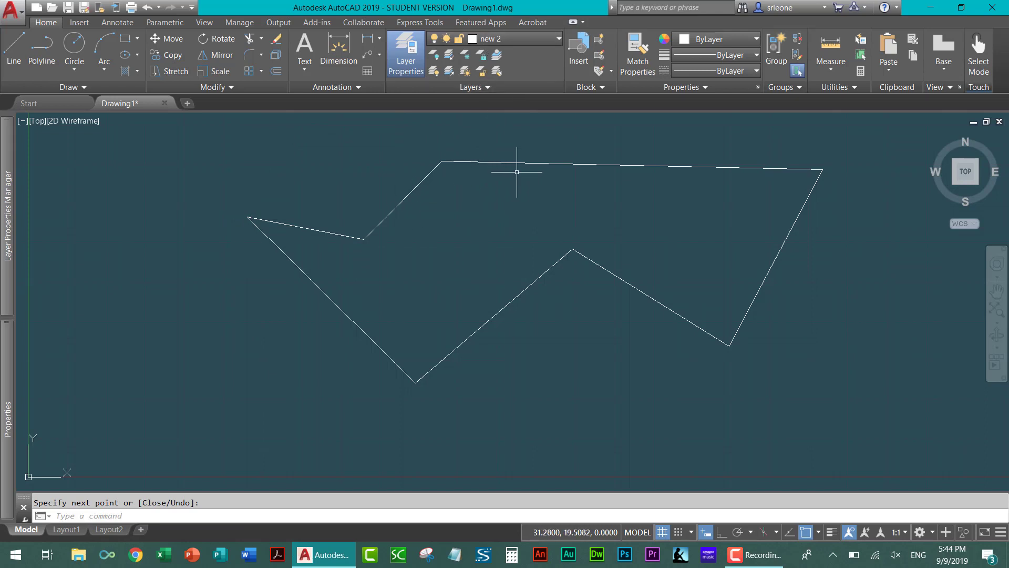
Make layer "new 3" current and draw a closed four-sided outline with the Line command, overlapping the white shape
{"action": "left_click", "coordinate": [525, 42]}
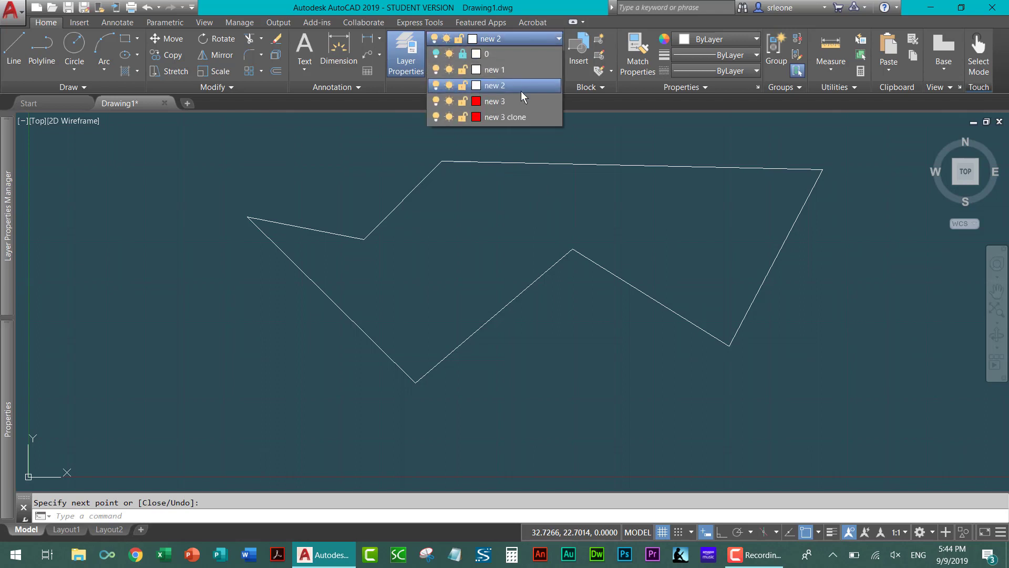
{"action": "left_click", "coordinate": [514, 104]}
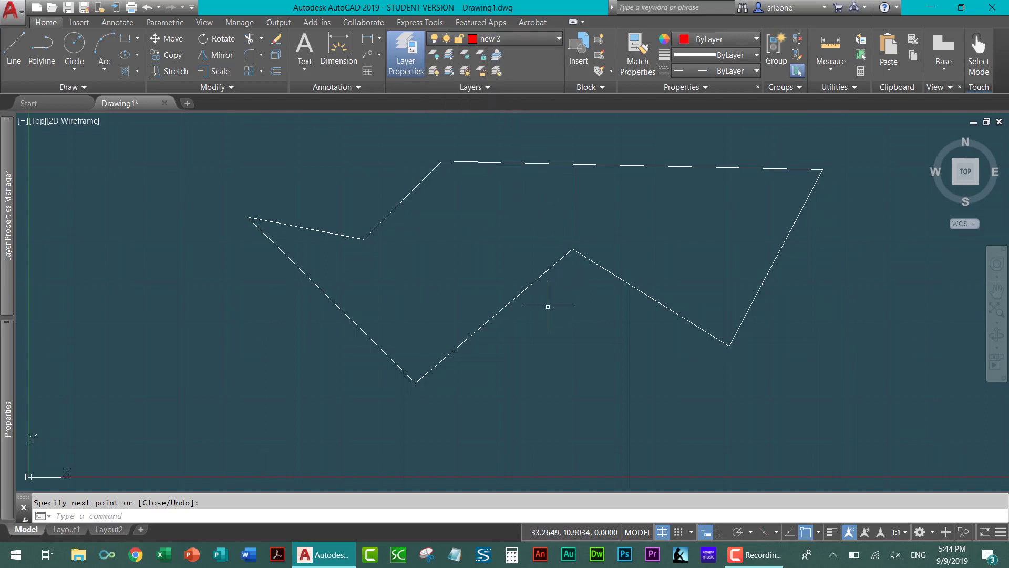
{"action": "type", "text": "l"}
{"action": "key", "text": "Return"}
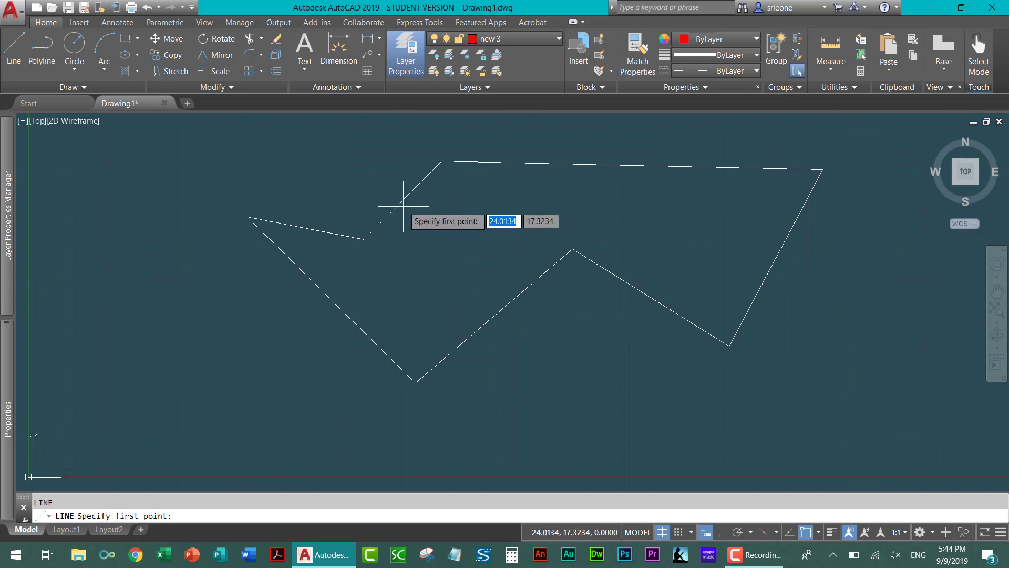
{"action": "left_click", "coordinate": [386, 183]}
{"action": "left_click", "coordinate": [540, 392]}
{"action": "left_click", "coordinate": [701, 238]}
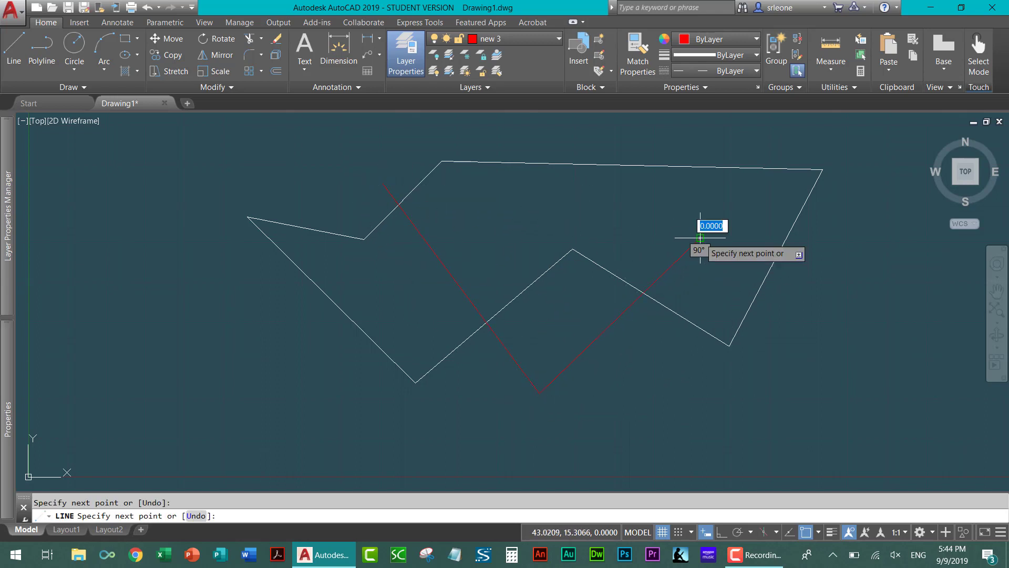
{"action": "left_click", "coordinate": [570, 138]}
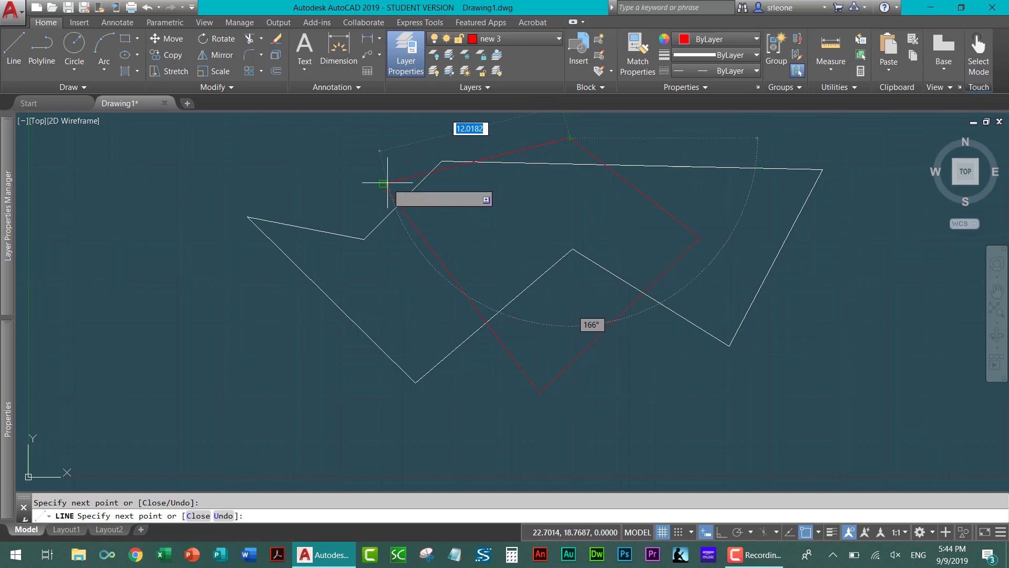
{"action": "left_click", "coordinate": [383, 184]}
{"action": "key", "text": "Return"}
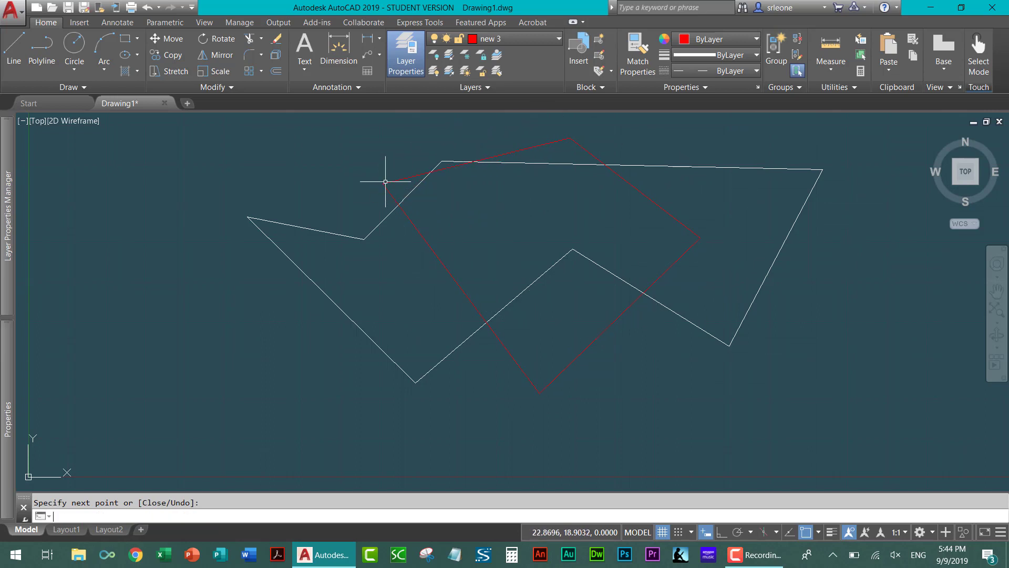
Select all four red lines on layer "new 3" and display their properties
{"action": "left_click", "coordinate": [430, 248]}
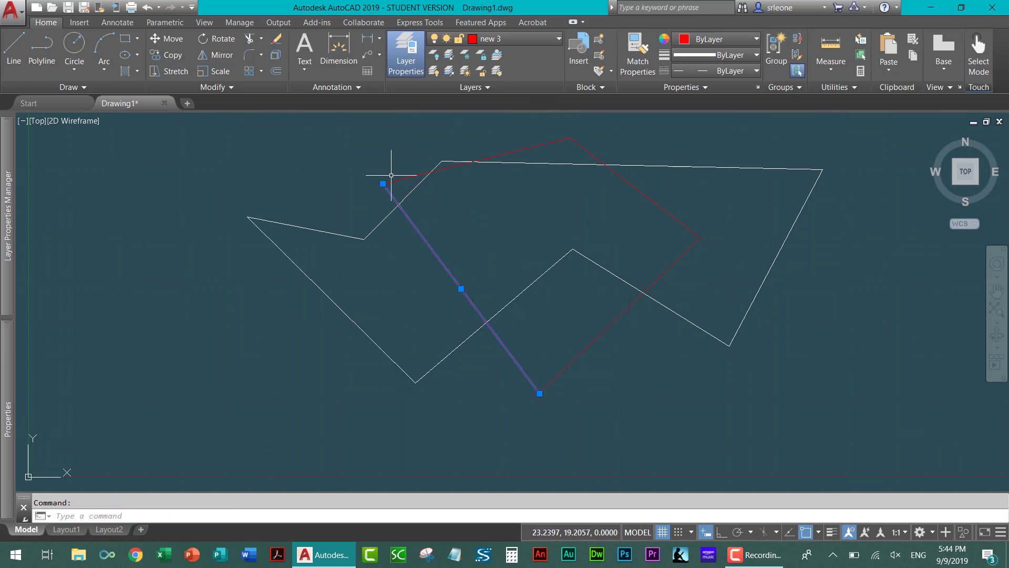
{"action": "left_click", "coordinate": [402, 179]}
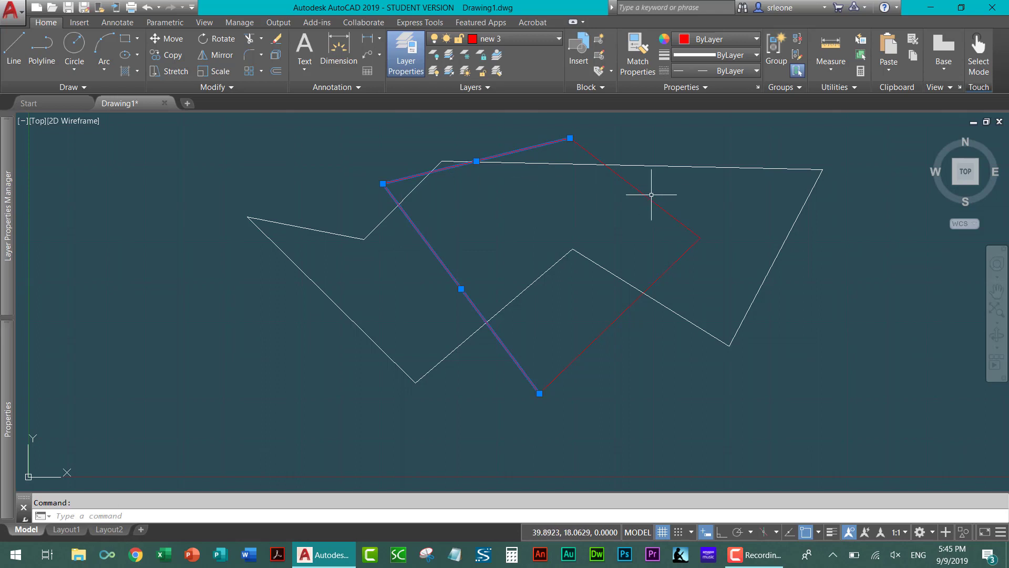
{"action": "left_click", "coordinate": [653, 202]}
{"action": "left_click", "coordinate": [625, 310]}
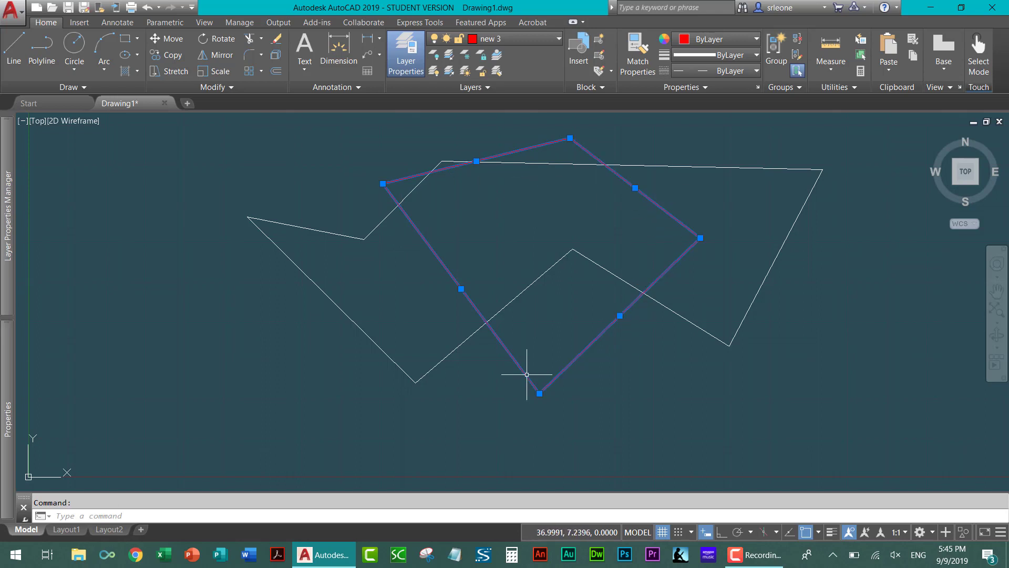
{"action": "mouse_move", "coordinate": [8, 394]}
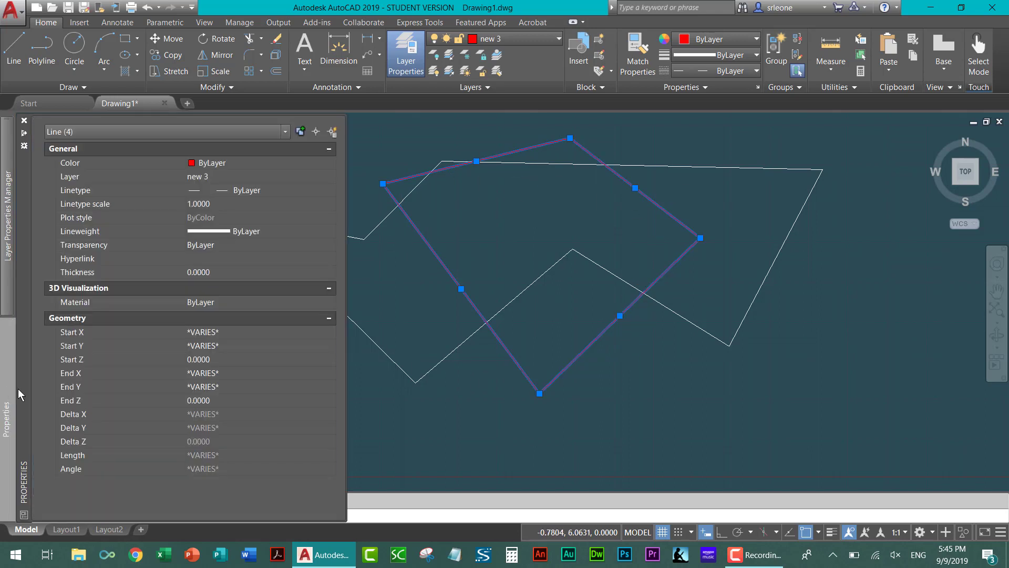
Try linetype scales of 10 and 0.1 on the four selected red lines
{"action": "left_click", "coordinate": [214, 204]}
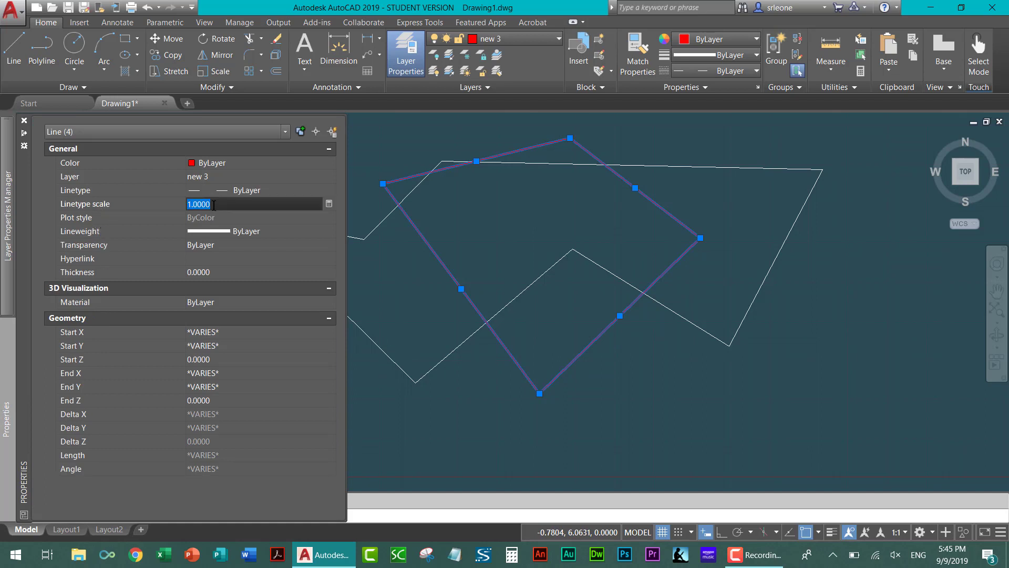
{"action": "type", "text": "10"}
{"action": "key", "text": "Return"}
{"action": "left_click", "coordinate": [214, 204]}
{"action": "type", "text": "0.1"}
{"action": "key", "text": "Return"}
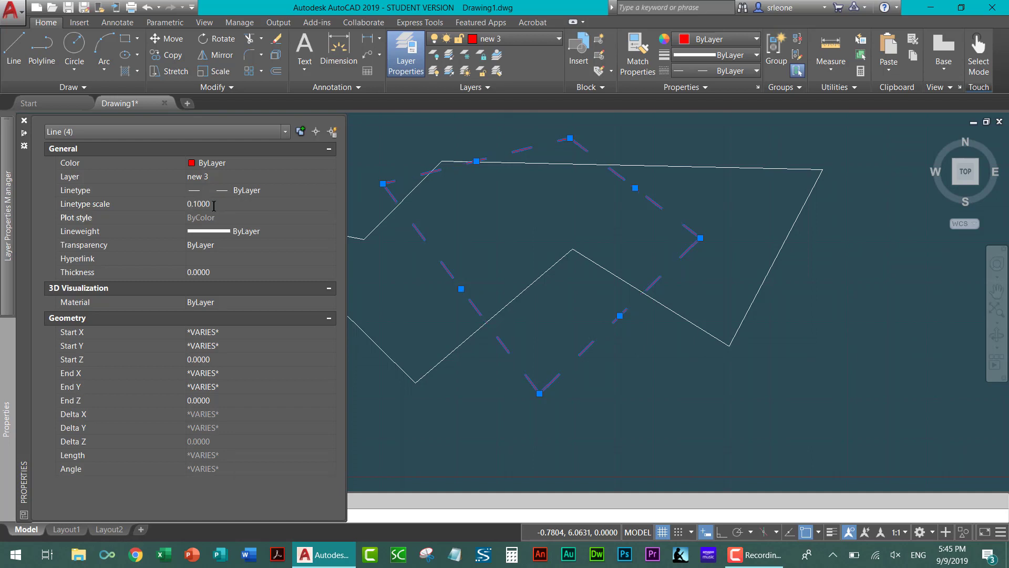
Try linetype scales of 0.25 and 0.01 on the four selected red lines
{"action": "left_click", "coordinate": [214, 203]}
{"action": "type", "text": ".25"}
{"action": "key", "text": "Return"}
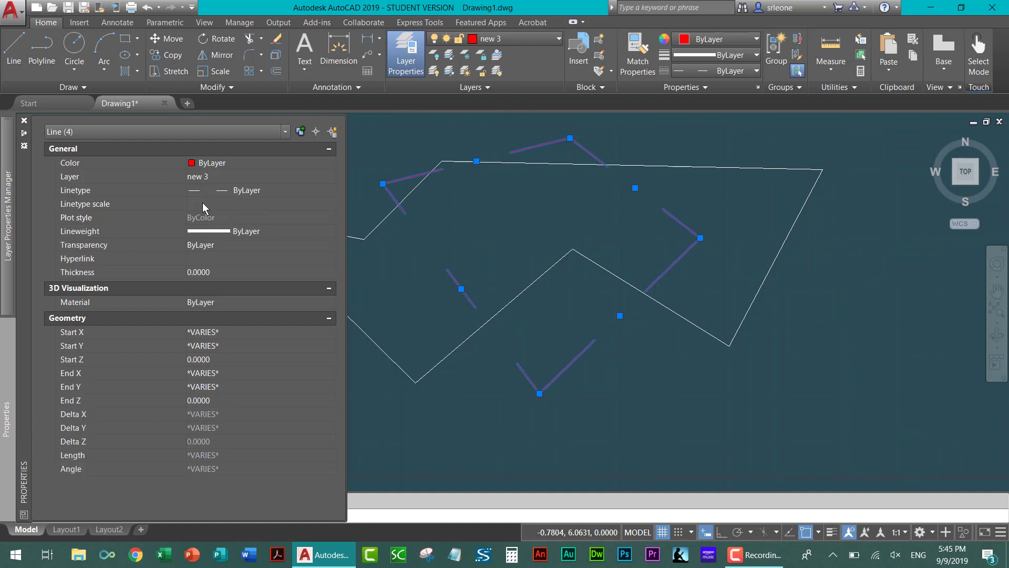
{"action": "left_click", "coordinate": [203, 204]}
{"action": "type", "text": "."}
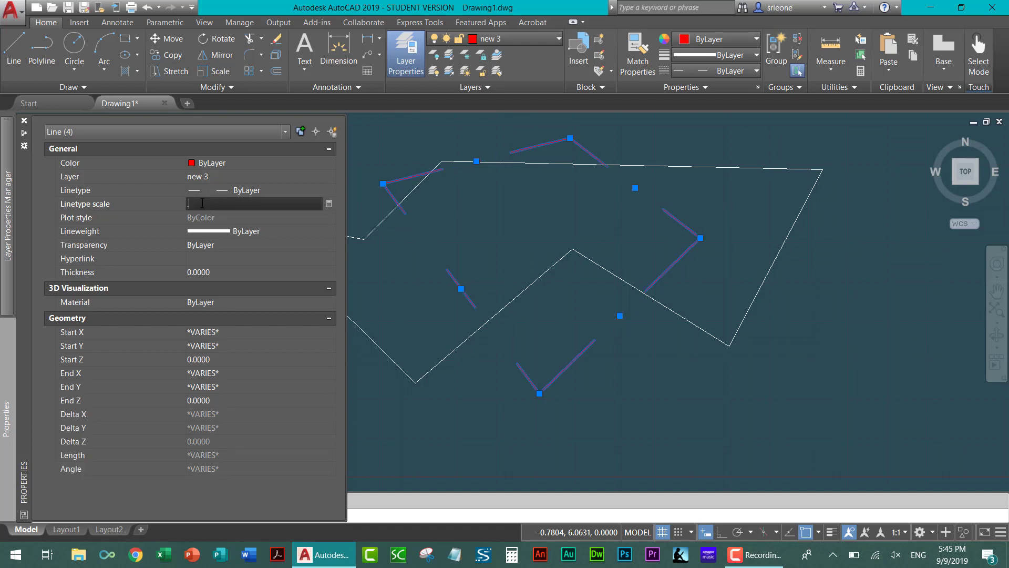
{"action": "type", "text": "01"}
{"action": "key", "text": "Return"}
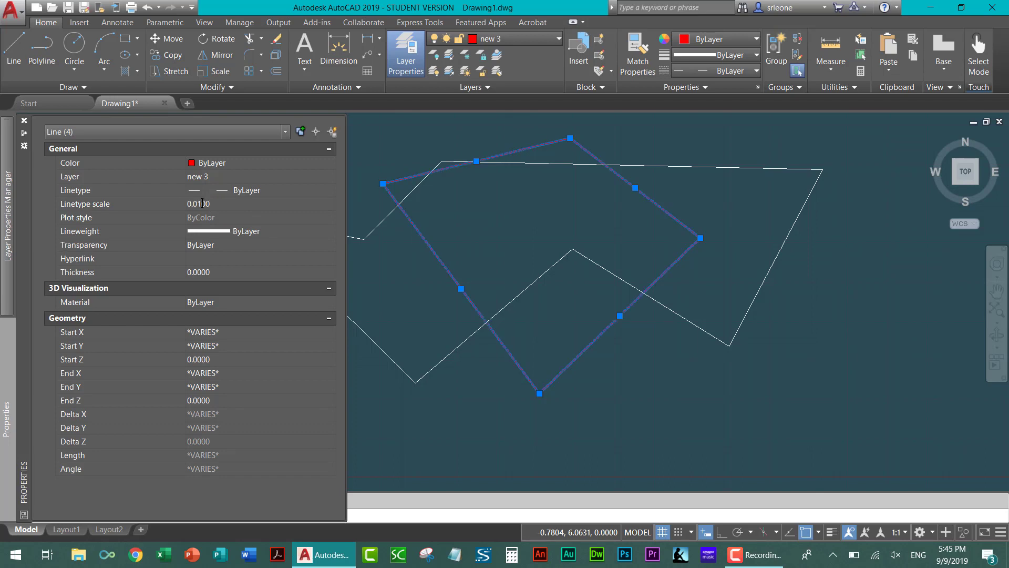
Set the linetype scale of the four red lines to 0.05 and clear the selection
{"action": "left_click", "coordinate": [202, 204]}
{"action": "type", "text": "."}
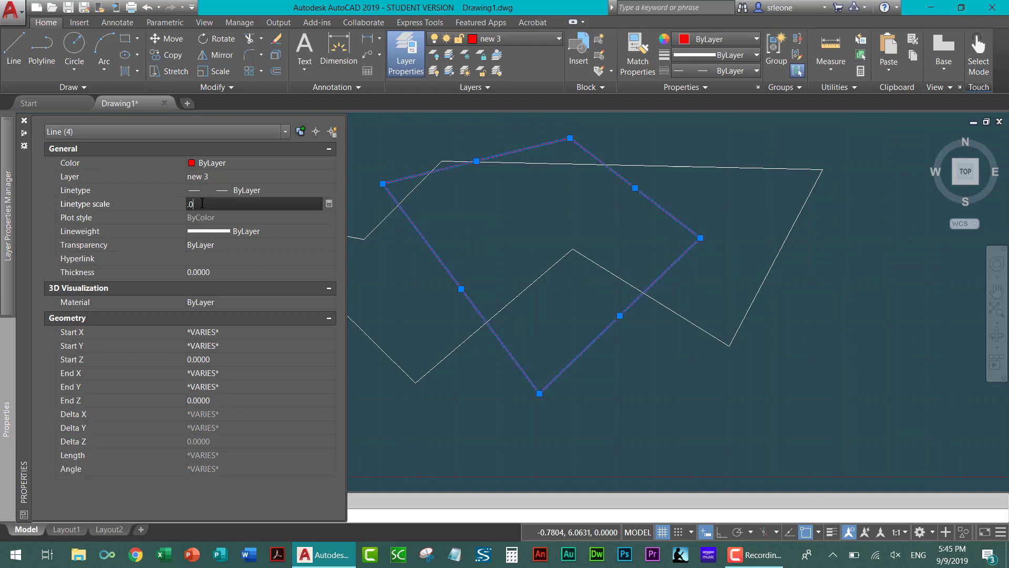
{"action": "type", "text": "05"}
{"action": "key", "text": "Return"}
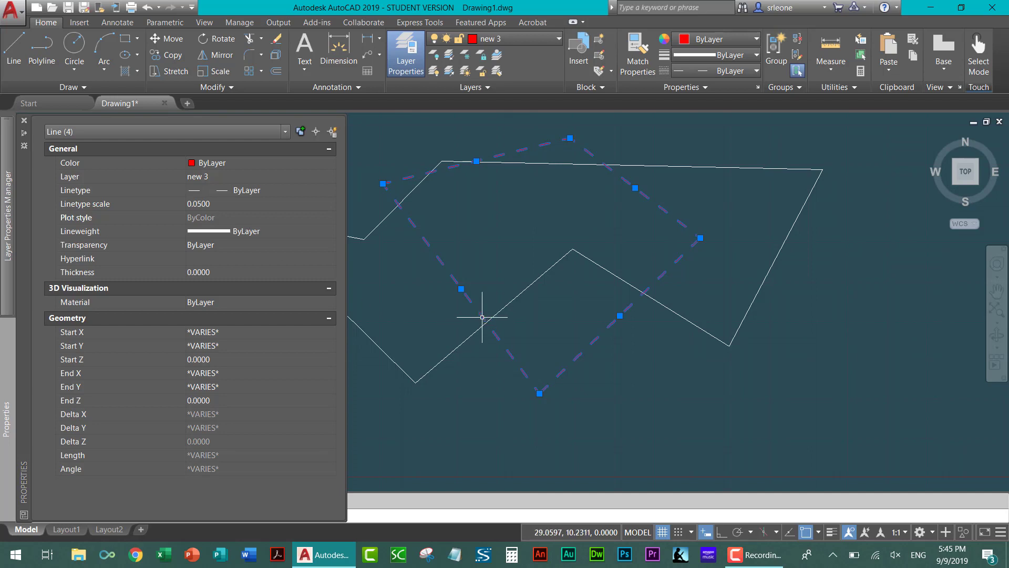
{"action": "key", "text": "ctrl+1"}
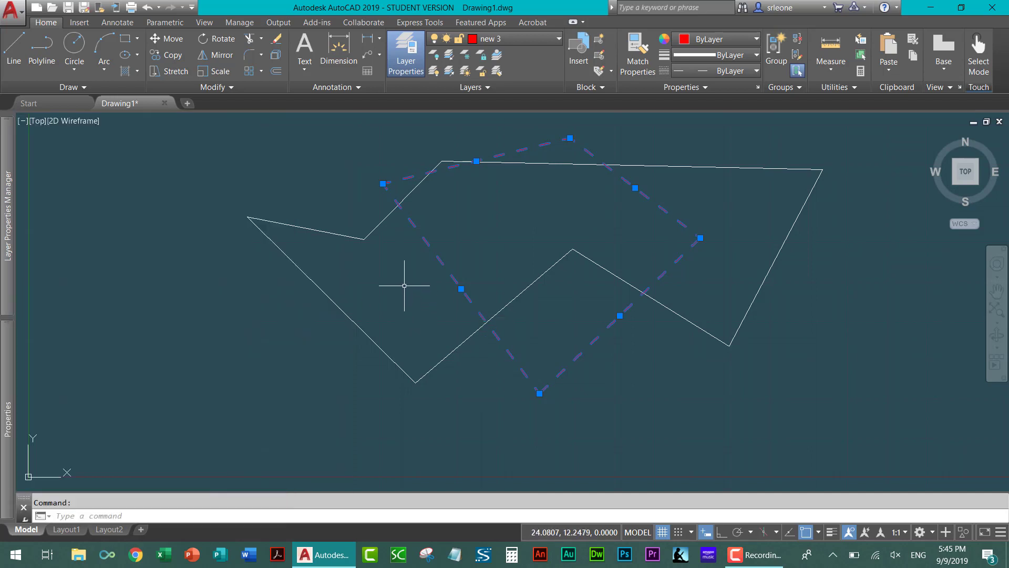
{"action": "key", "text": "Escape"}
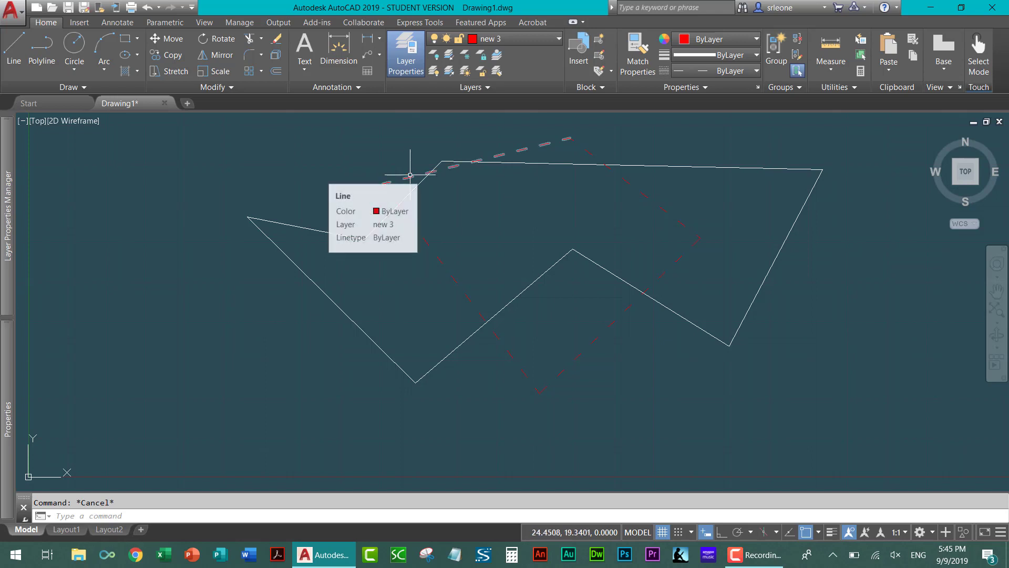
{"action": "mouse_move", "coordinate": [408, 176]}
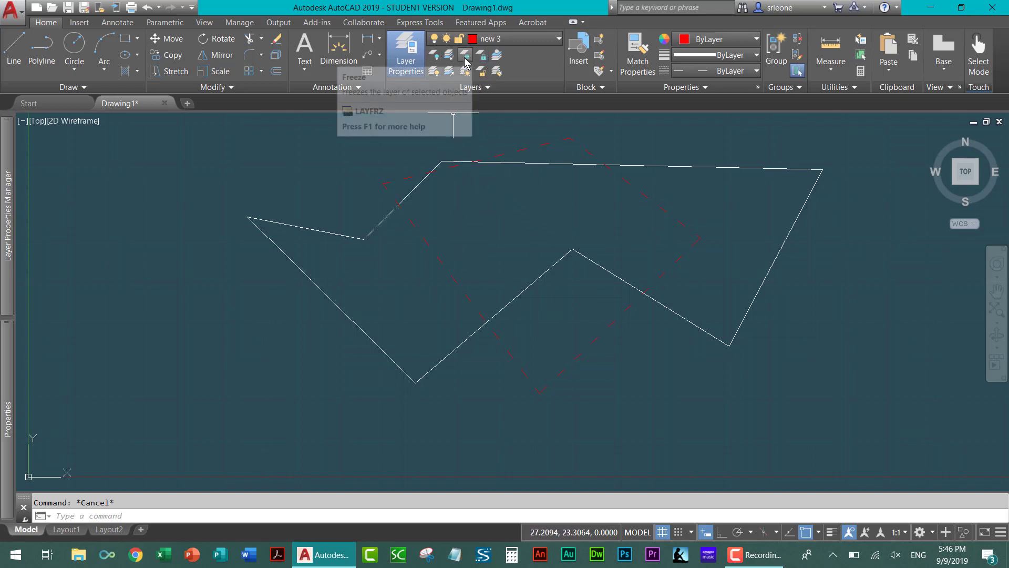
Try Match Layer to move the topmost dashed red line onto the white lines' layer "new 2", and undo the change
{"action": "left_click", "coordinate": [497, 71]}
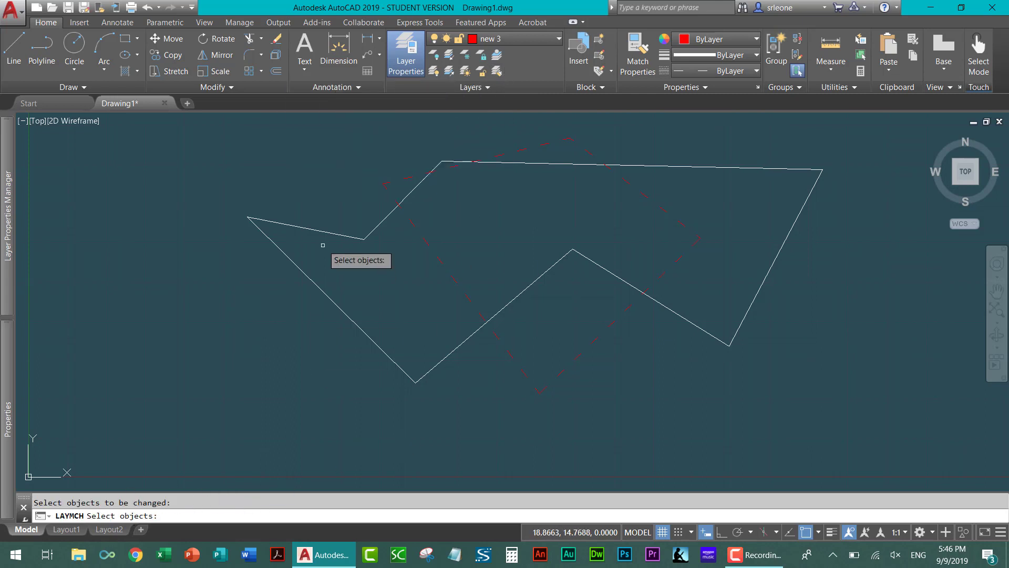
{"action": "left_click", "coordinate": [396, 179]}
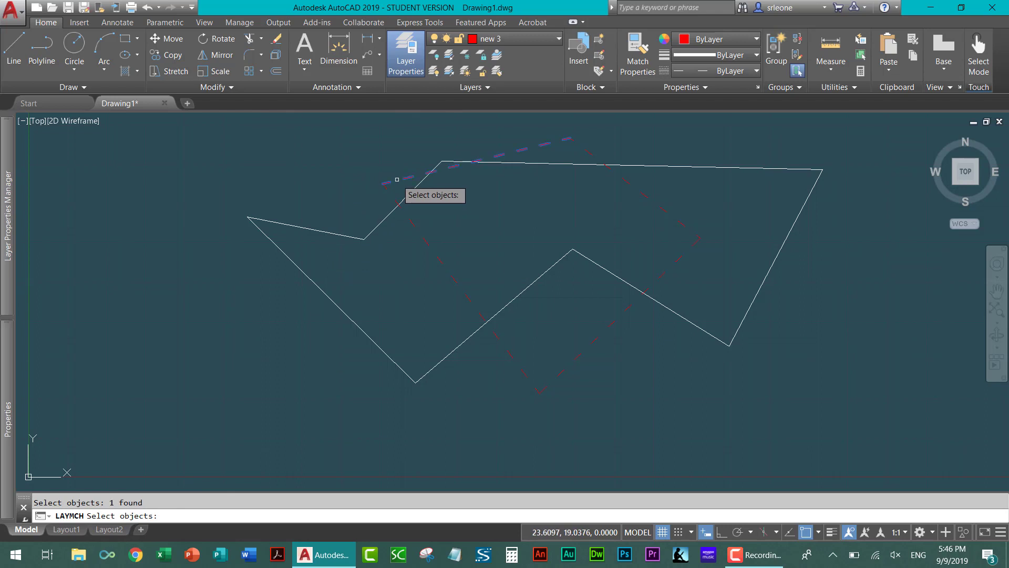
{"action": "key", "text": "Return"}
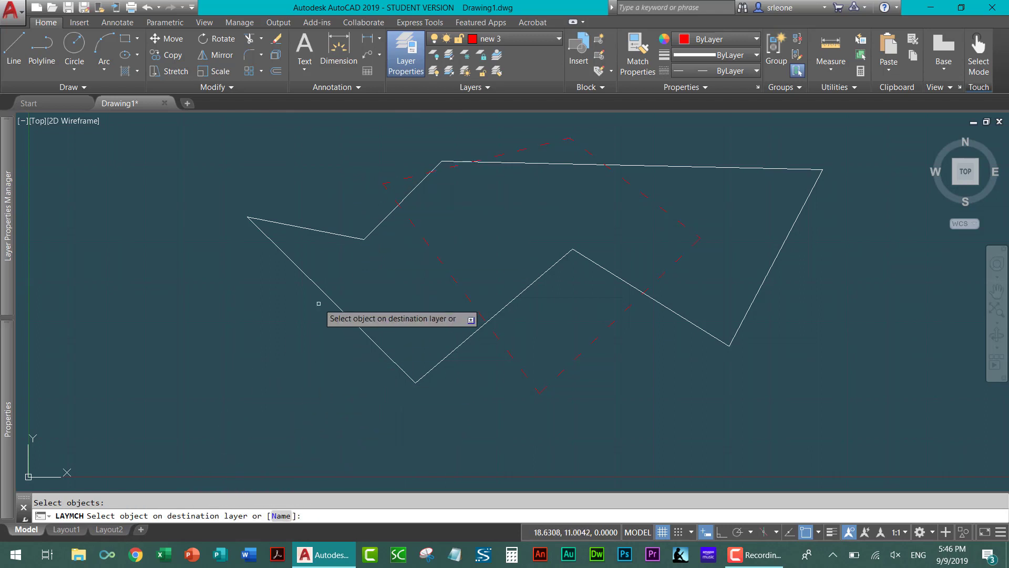
{"action": "left_click", "coordinate": [314, 284]}
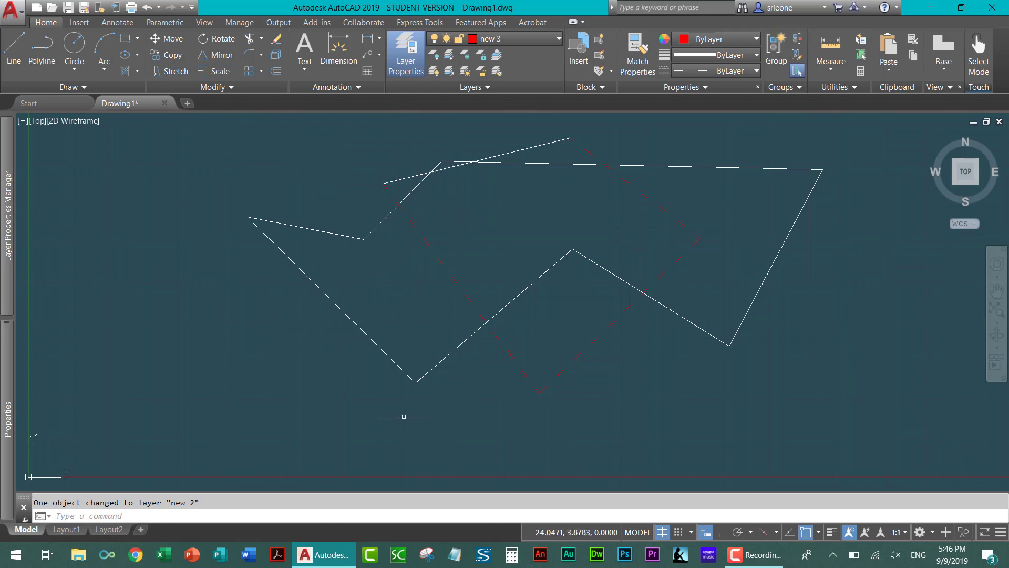
{"action": "key", "text": "ctrl+z"}
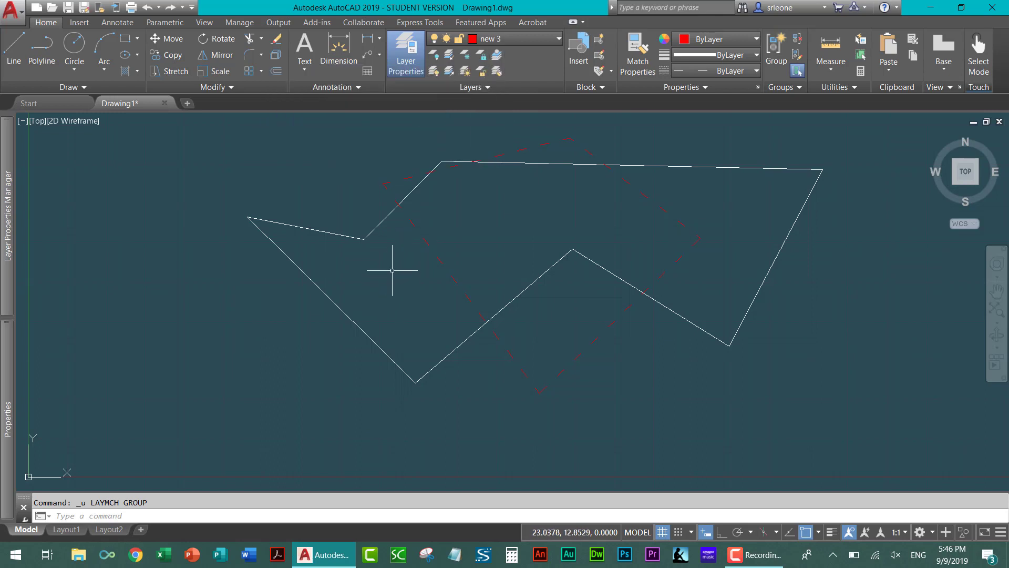
Make "new 2" the current layer from the short white diagonal line, and briefly select the topmost red line to check its layer
{"action": "left_click", "coordinate": [401, 203]}
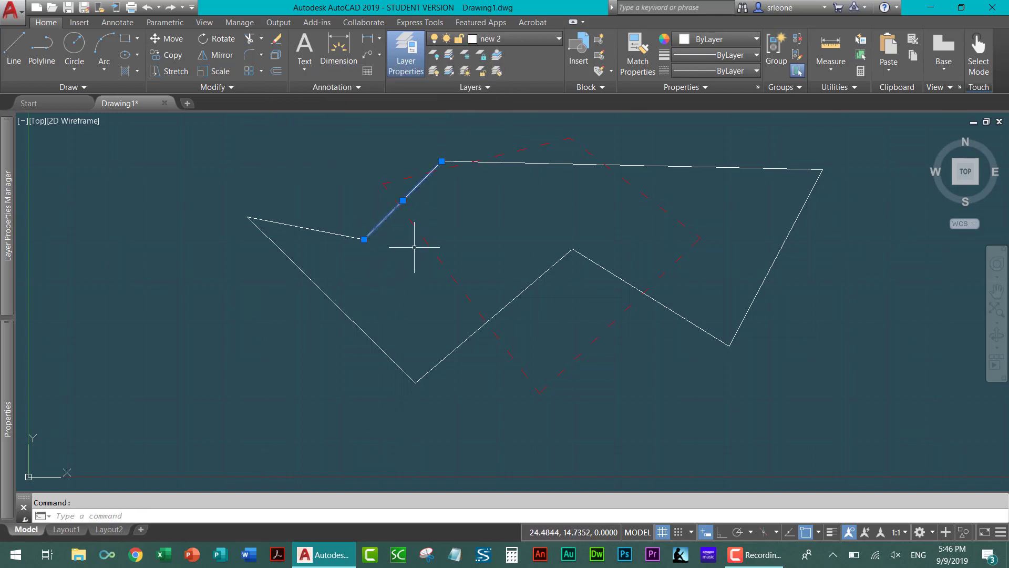
{"action": "left_click", "coordinate": [497, 56]}
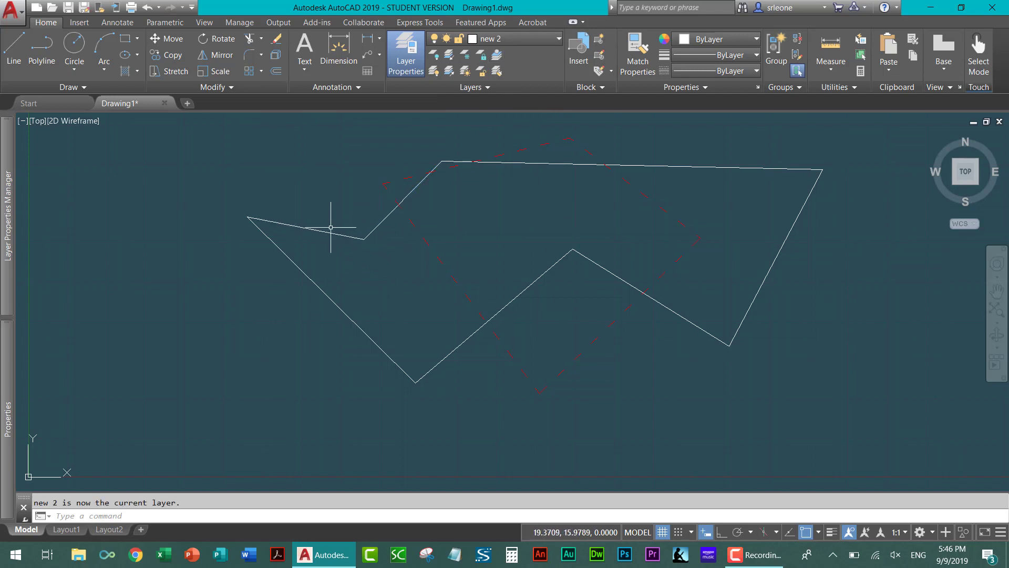
{"action": "left_click", "coordinate": [409, 176]}
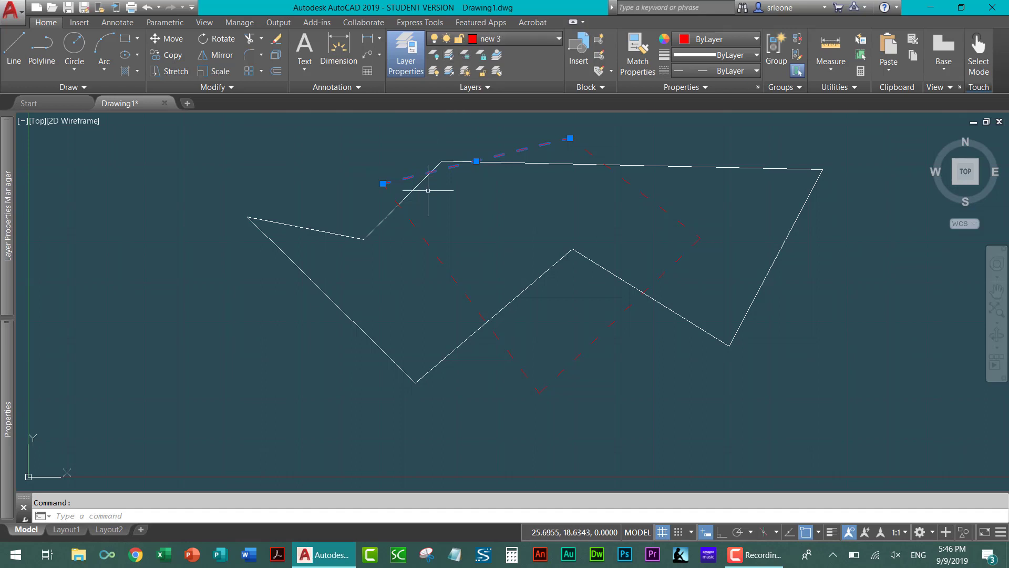
{"action": "key", "text": "Escape"}
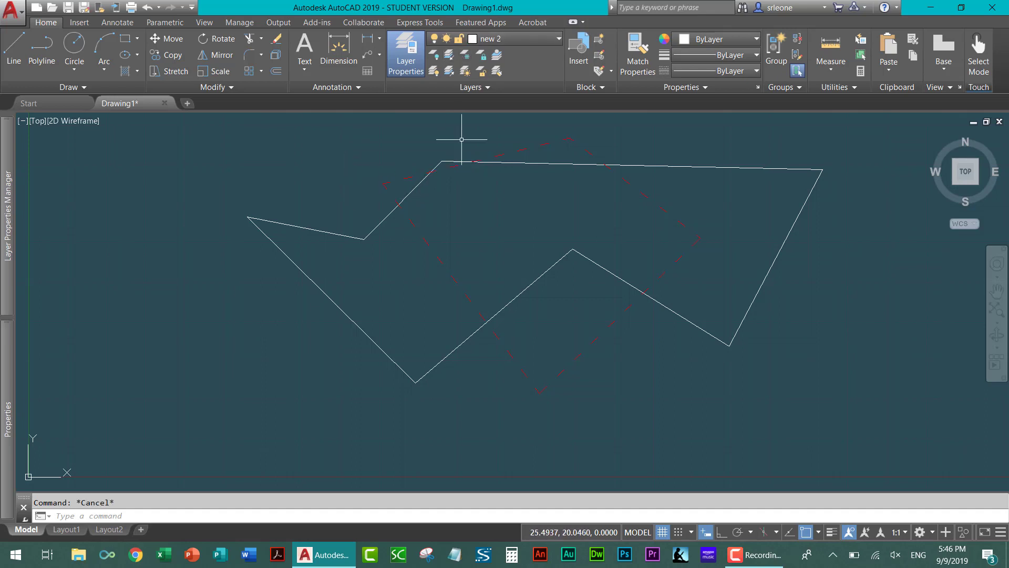